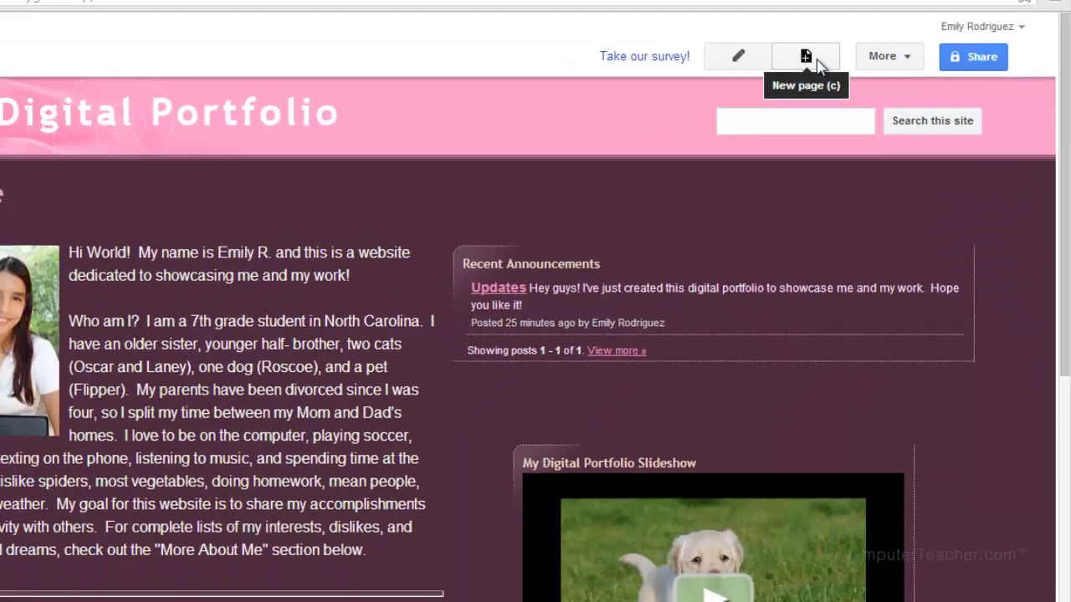
Step: Start a new site page named "Climate Change Project" with the Web Page template
{"action": "left_click", "coordinate": [594, 142]}
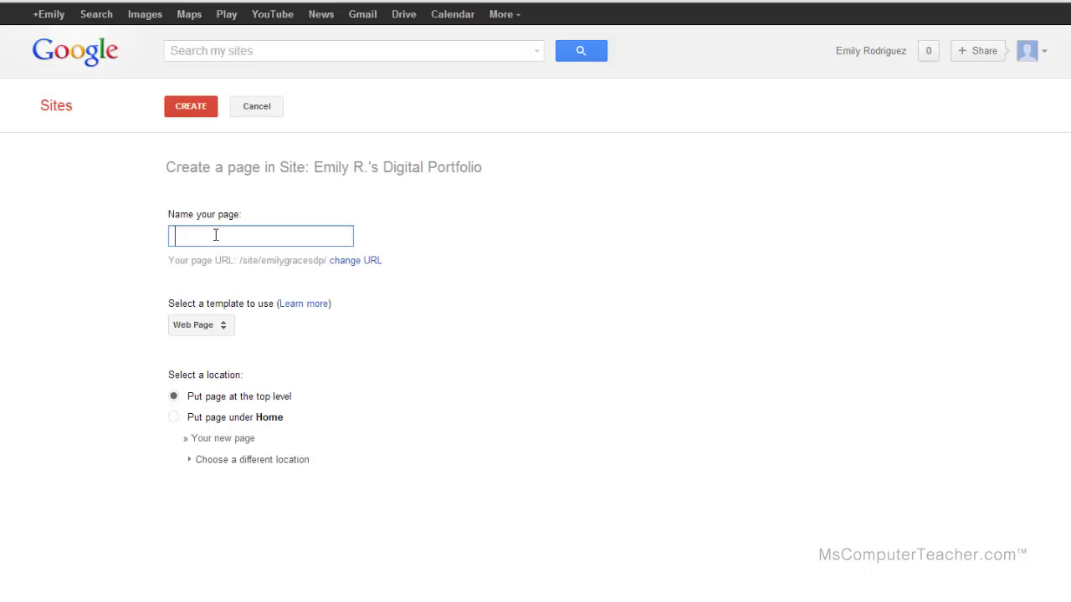
{"action": "type", "text": "Climate C"}
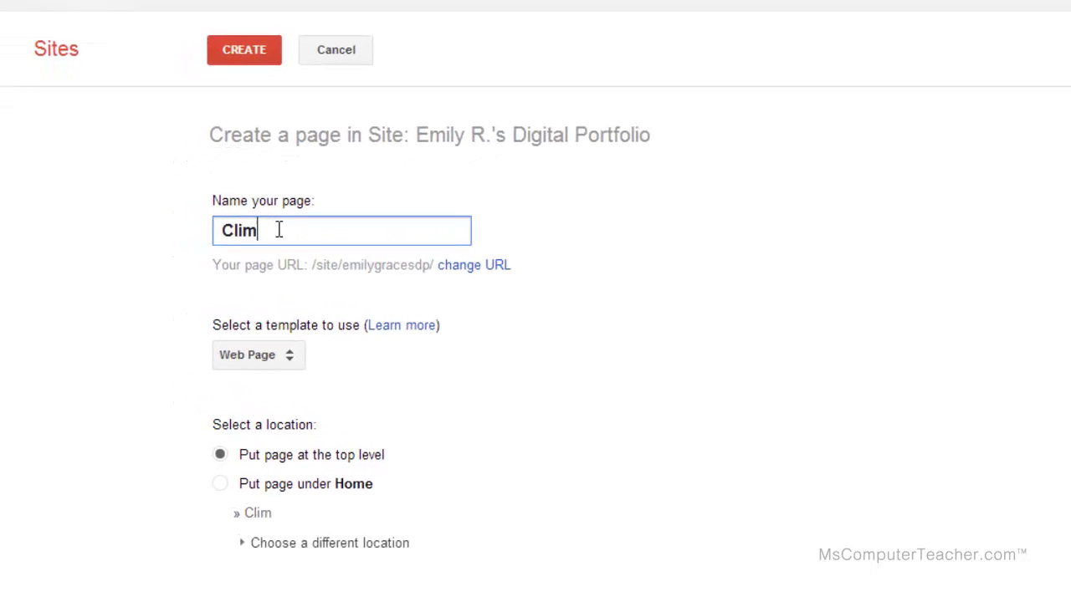
{"action": "type", "text": "hange"}
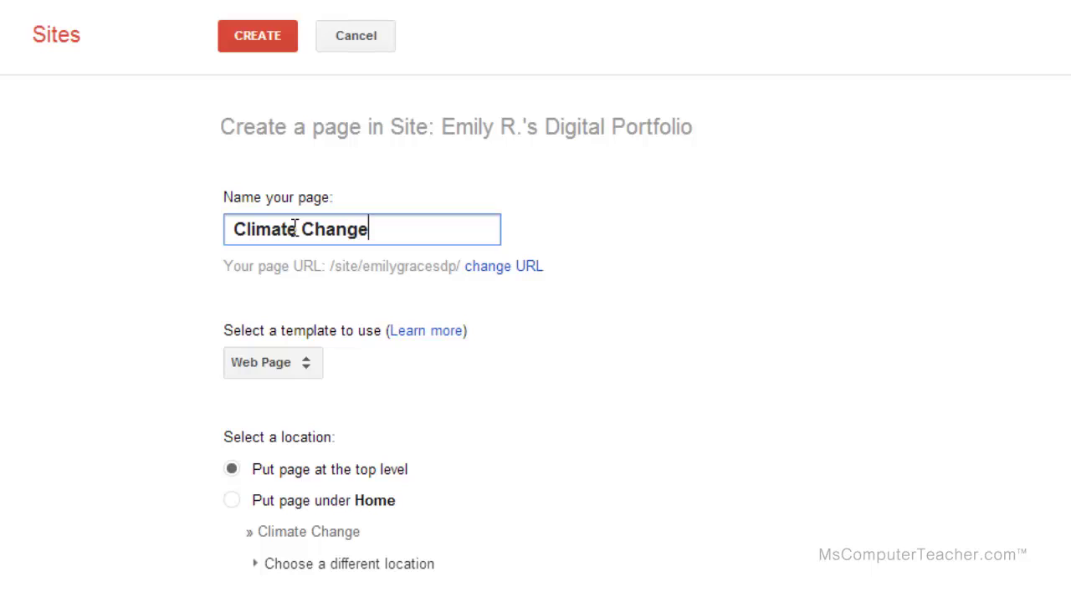
{"action": "type", "text": " Projec"}
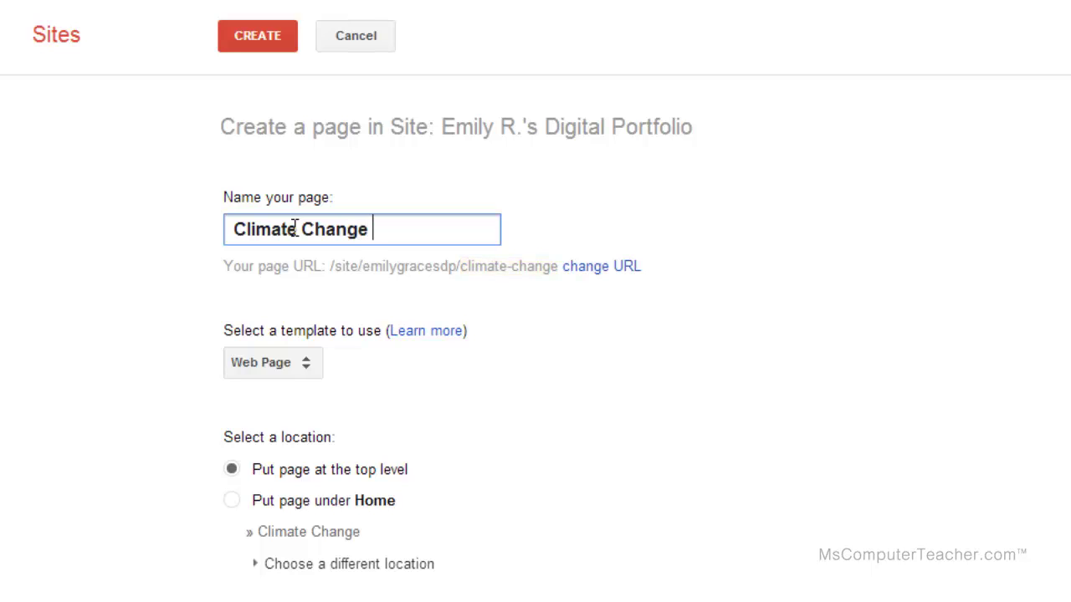
{"action": "type", "text": "t"}
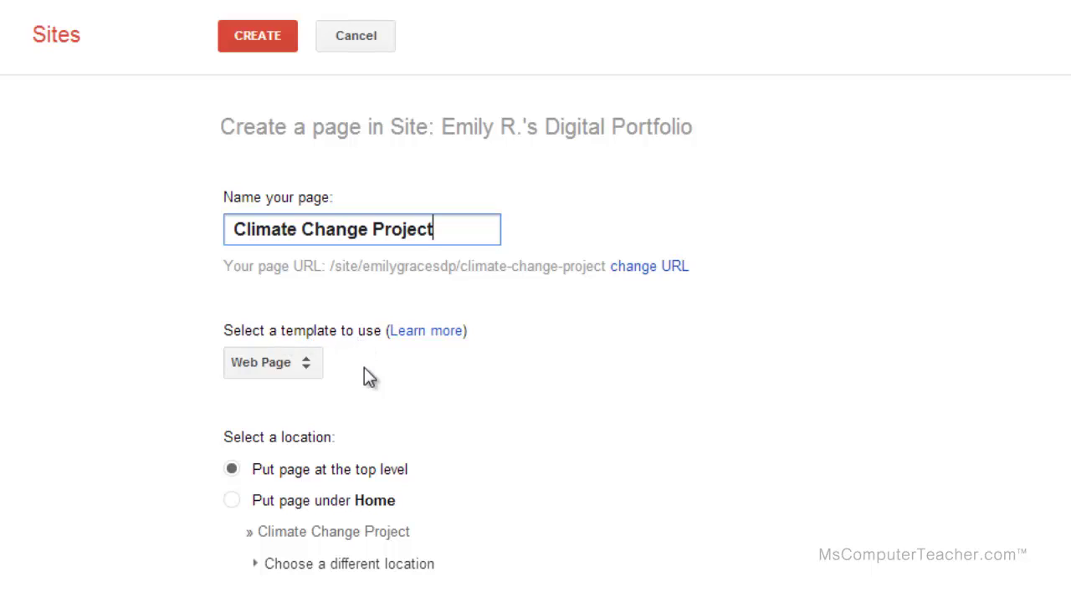
{"action": "left_click", "coordinate": [307, 374]}
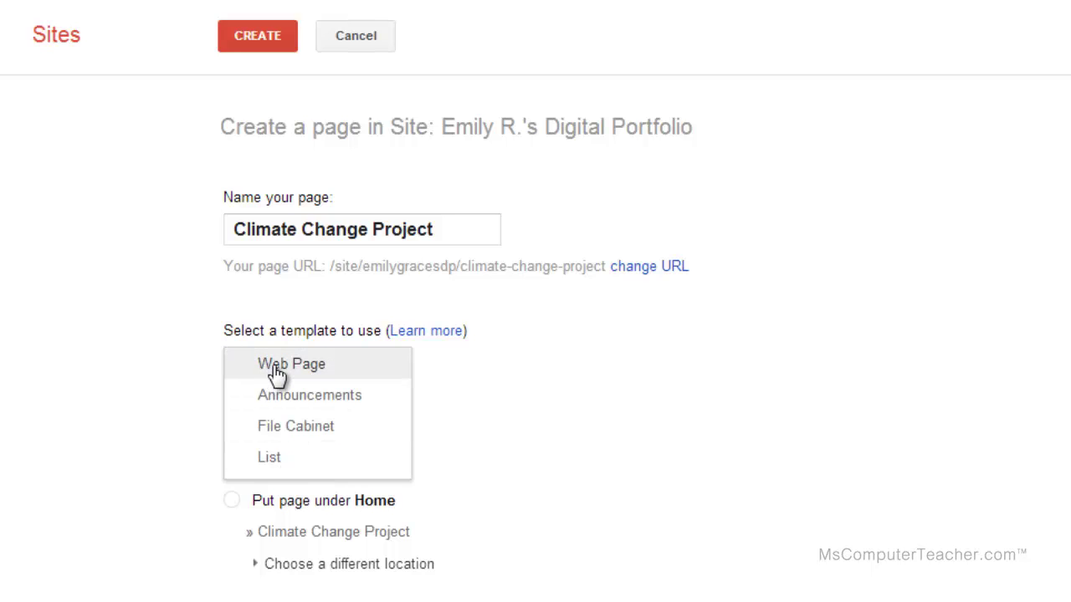
{"action": "left_click", "coordinate": [302, 374]}
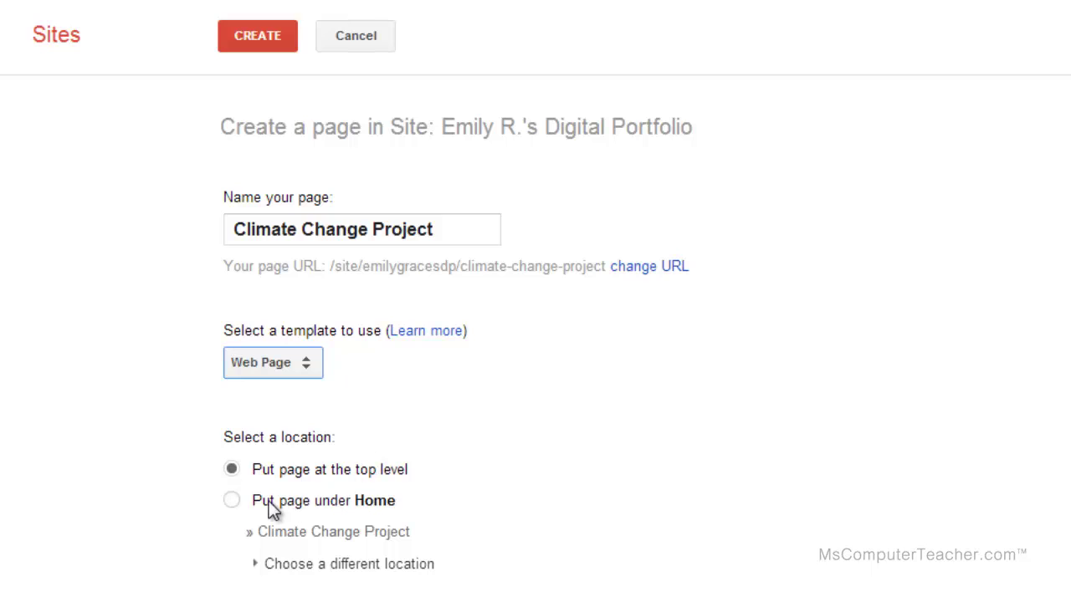
Step: Place the Climate Change Project page at the top level, create it and save the blank page
{"action": "left_click", "coordinate": [232, 502]}
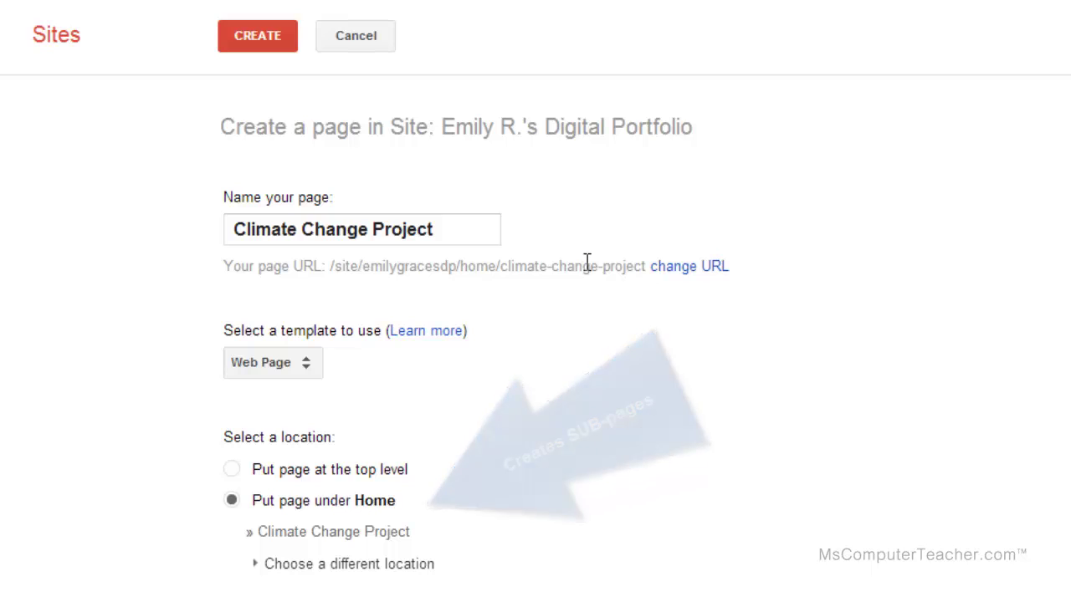
{"action": "left_click", "coordinate": [234, 474]}
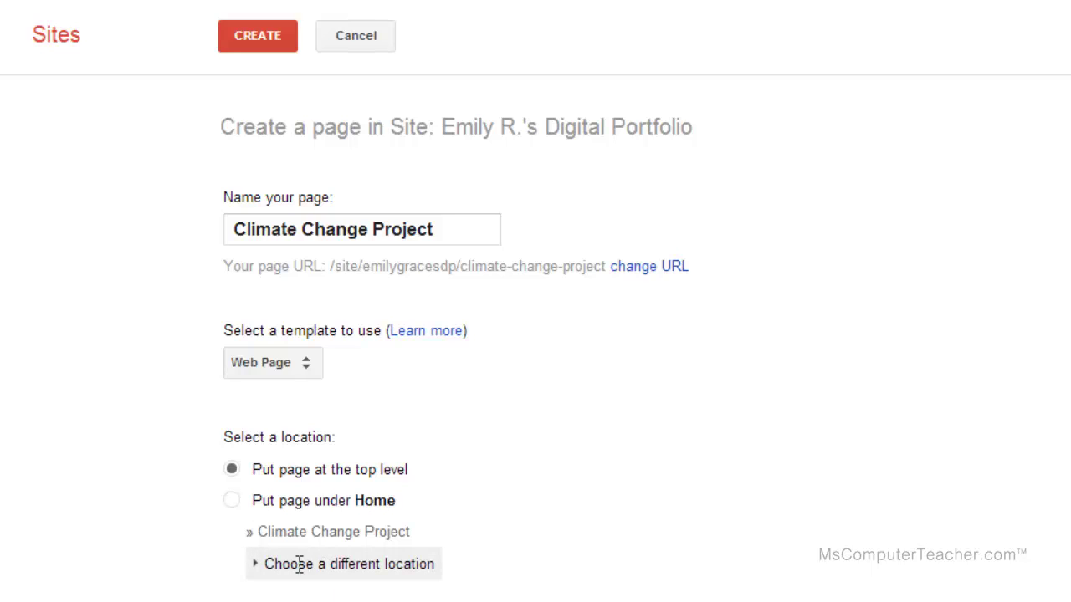
{"action": "left_click", "coordinate": [259, 42]}
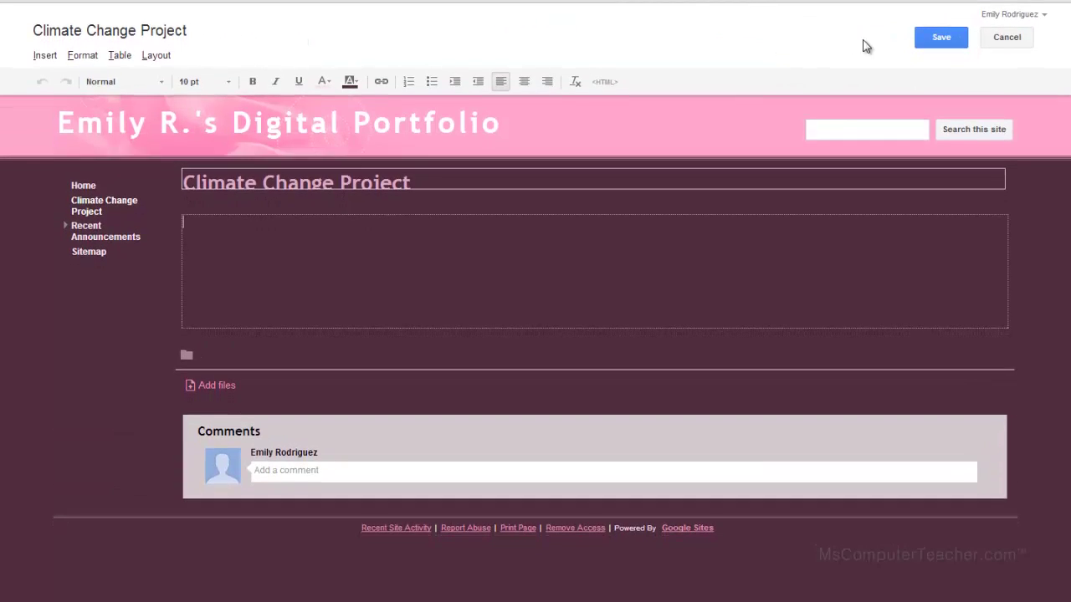
{"action": "left_click", "coordinate": [938, 38]}
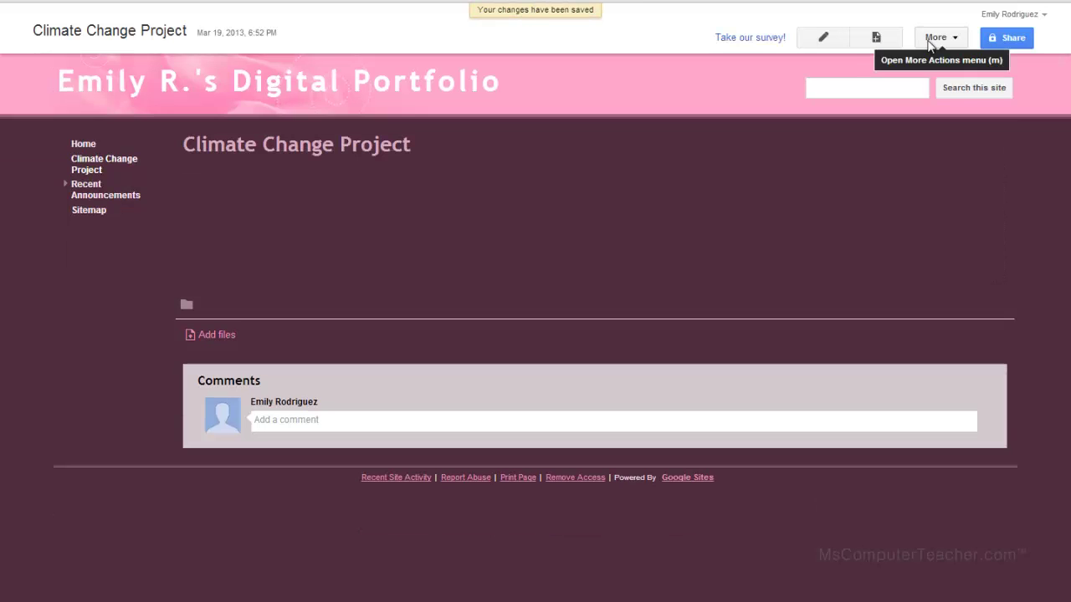
{"action": "left_click", "coordinate": [931, 48]}
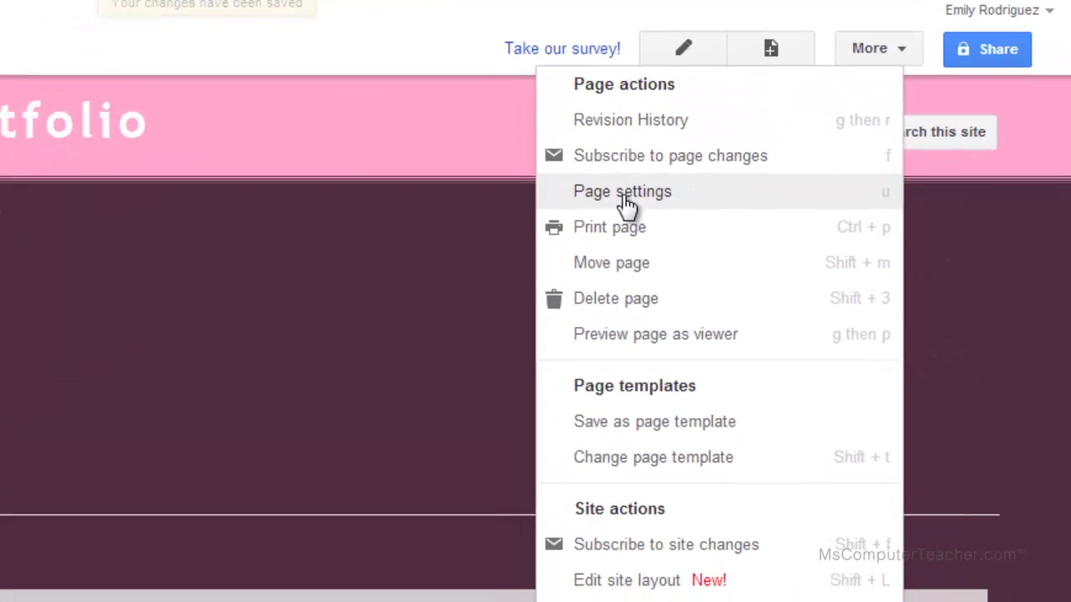
{"action": "left_click", "coordinate": [596, 223]}
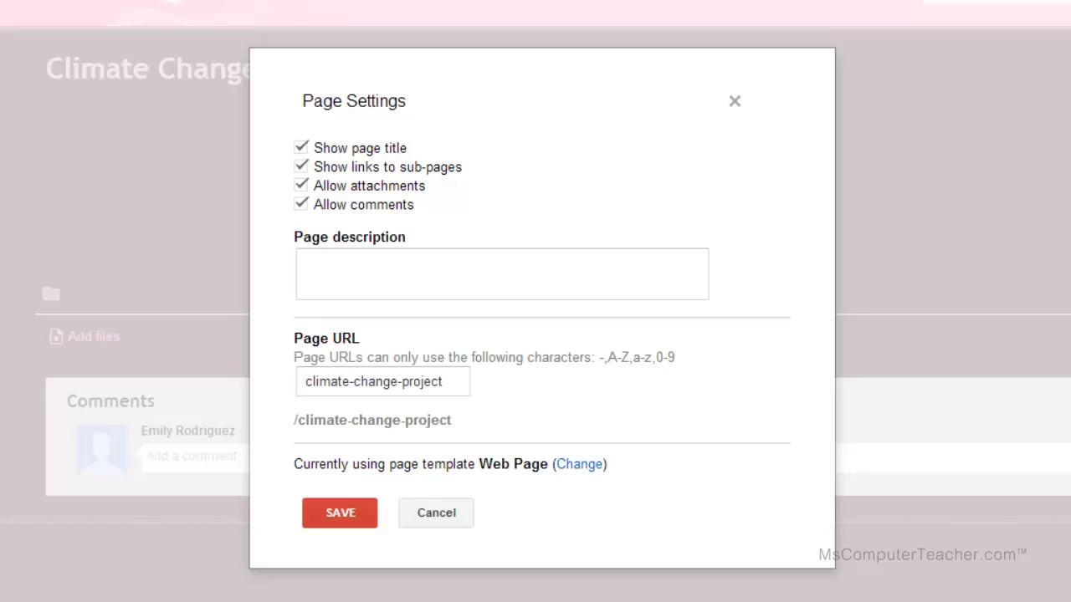
{"action": "left_click", "coordinate": [438, 516]}
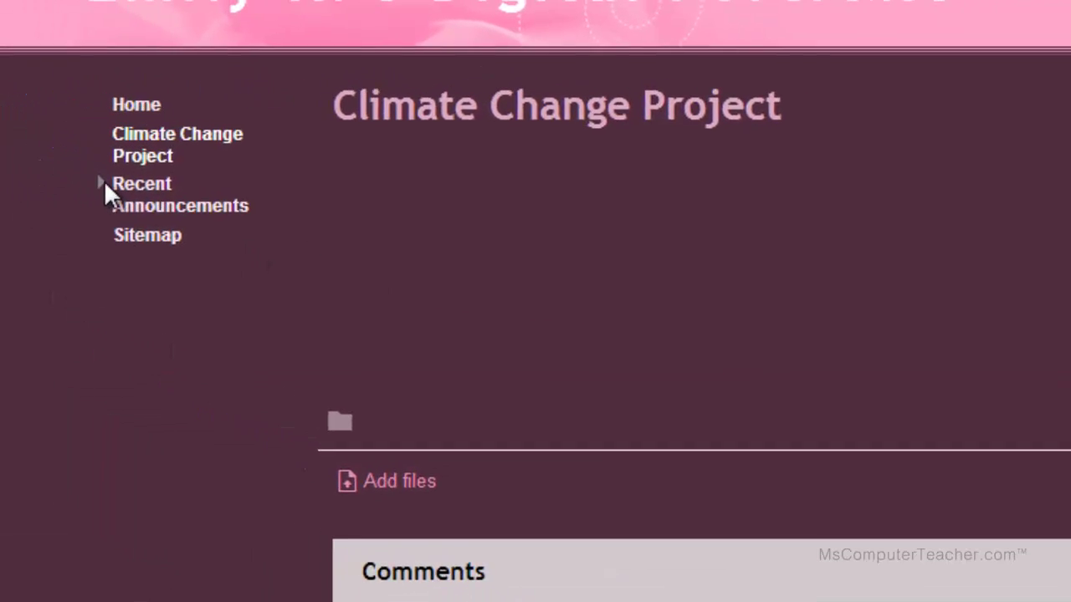
{"action": "left_click", "coordinate": [102, 183]}
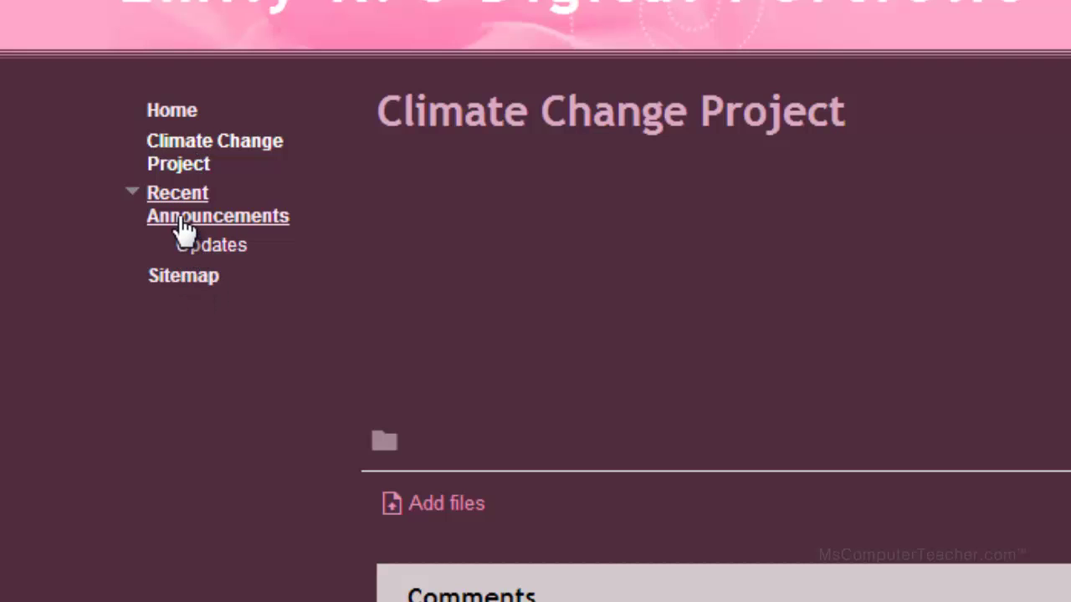
{"action": "left_click", "coordinate": [131, 193]}
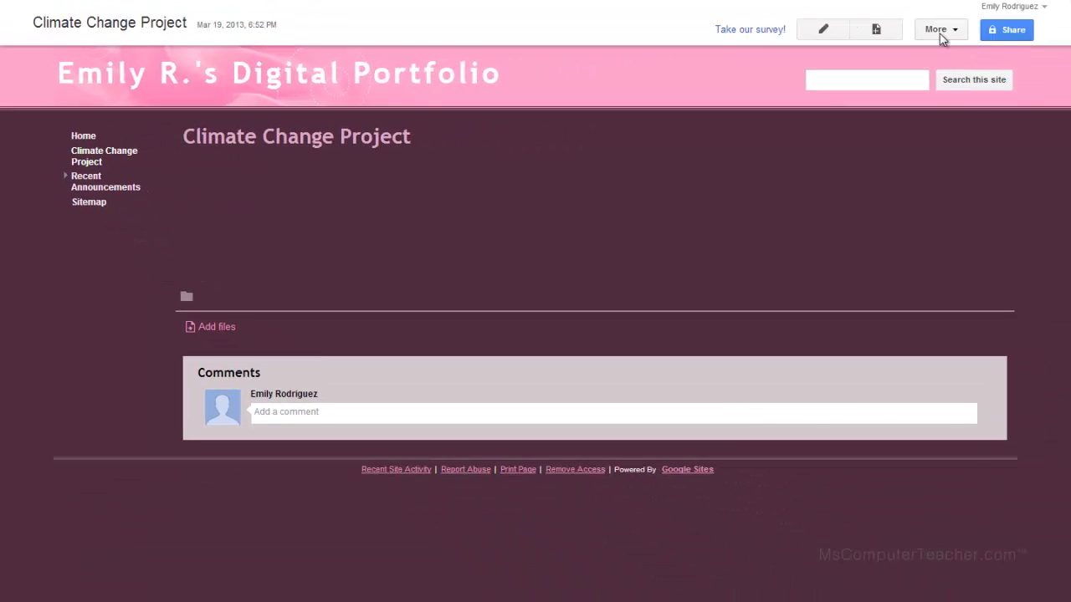
Step: Turn off the links to sub-pages in the Climate Change Project page settings
{"action": "left_click", "coordinate": [937, 30]}
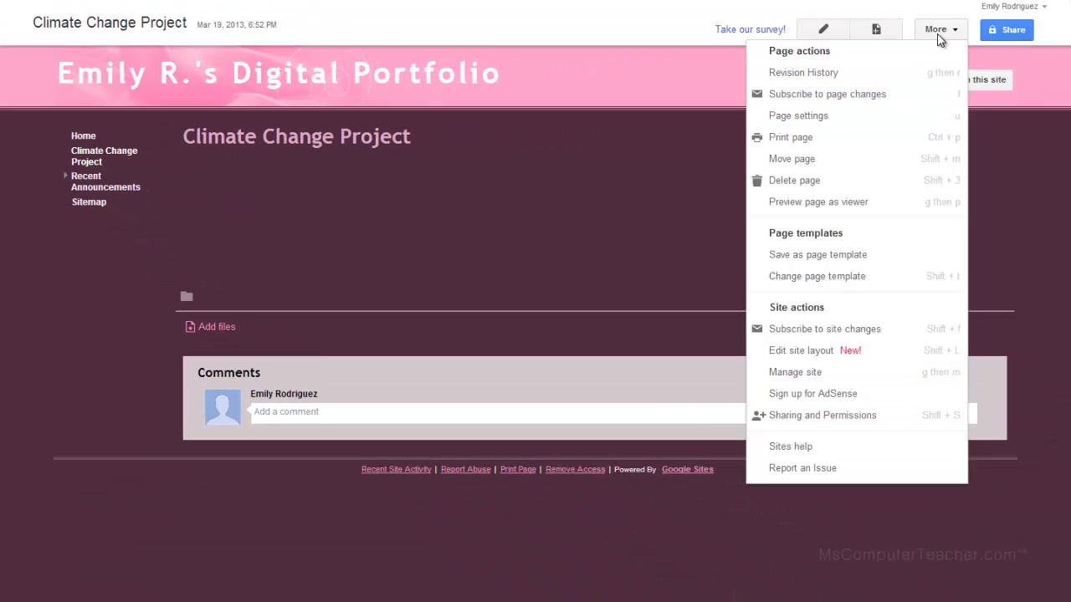
{"action": "left_click", "coordinate": [837, 115]}
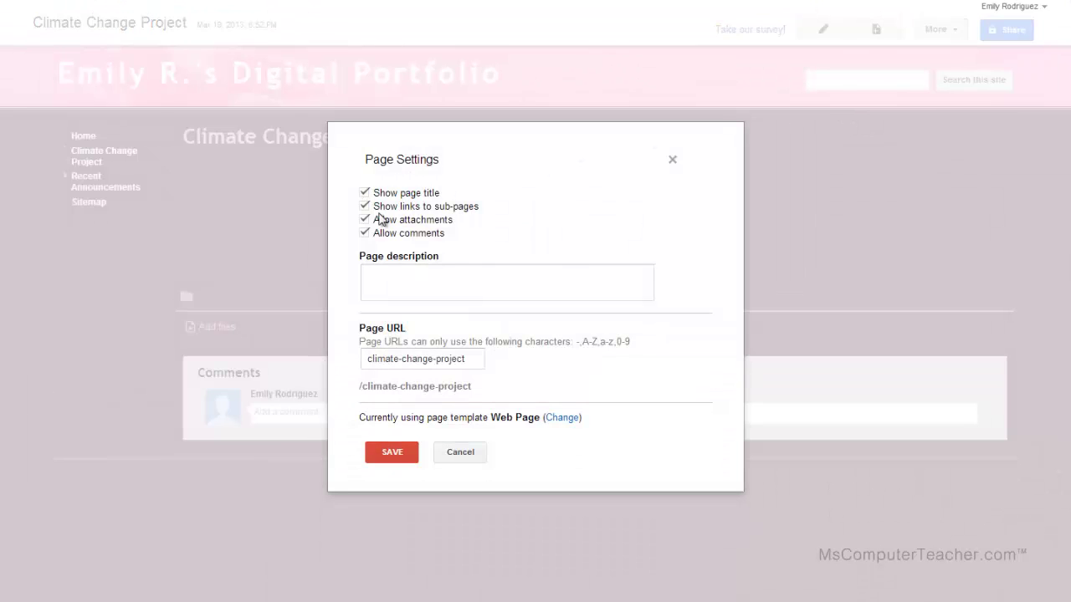
{"action": "left_click", "coordinate": [365, 207]}
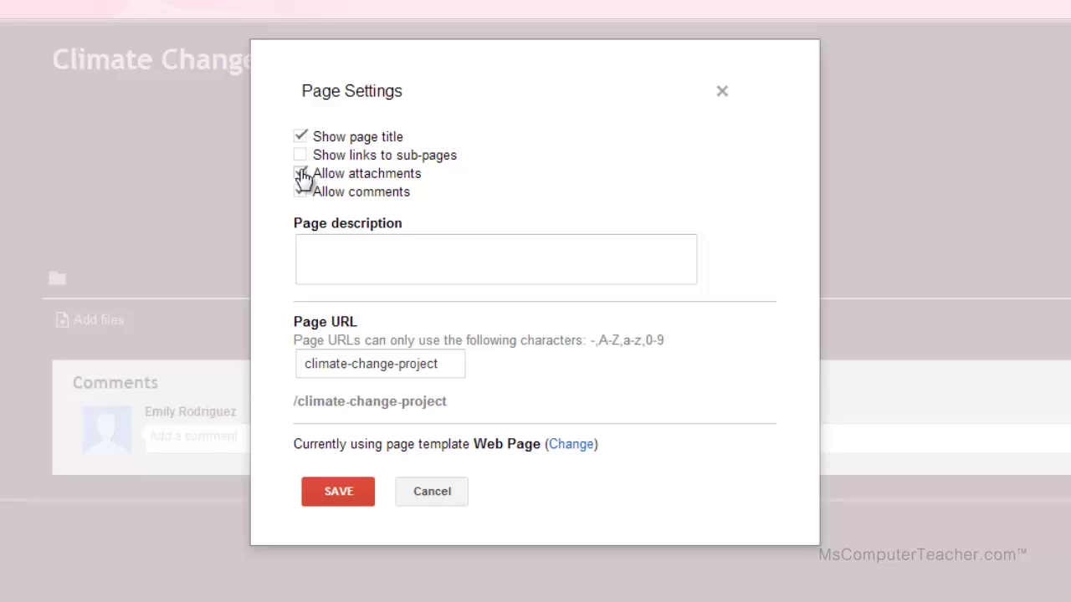
{"action": "left_click", "coordinate": [301, 173]}
{"action": "left_click", "coordinate": [302, 174]}
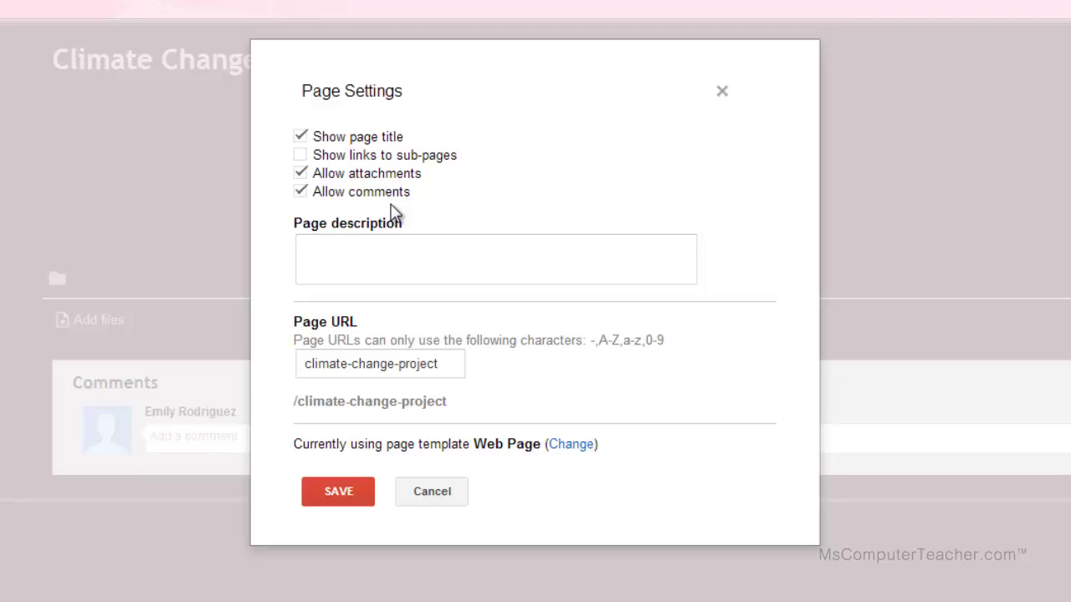
{"action": "left_click", "coordinate": [300, 191]}
{"action": "left_click", "coordinate": [301, 173]}
{"action": "left_click", "coordinate": [301, 174]}
{"action": "left_click", "coordinate": [300, 191]}
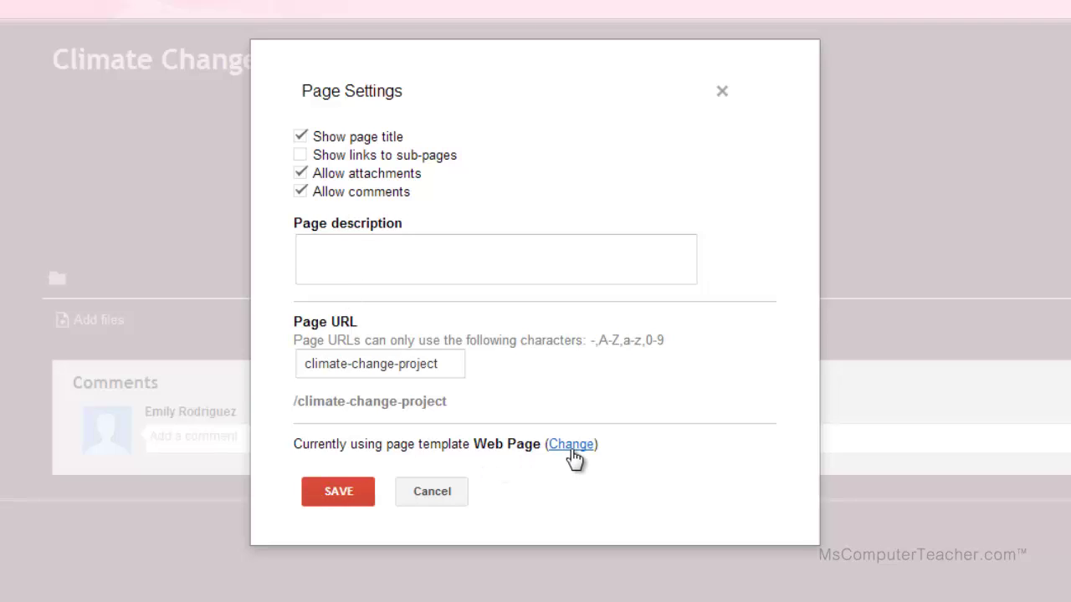
Step: Save the Climate Change Project page settings, leaving the page description blank
{"action": "left_click", "coordinate": [458, 364]}
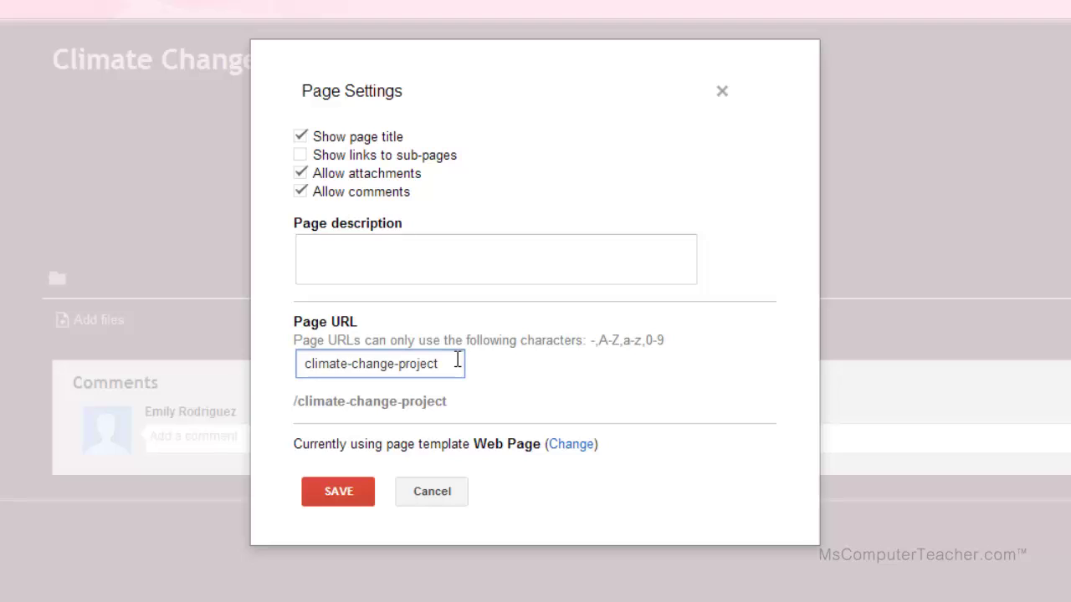
{"action": "left_click", "coordinate": [405, 253]}
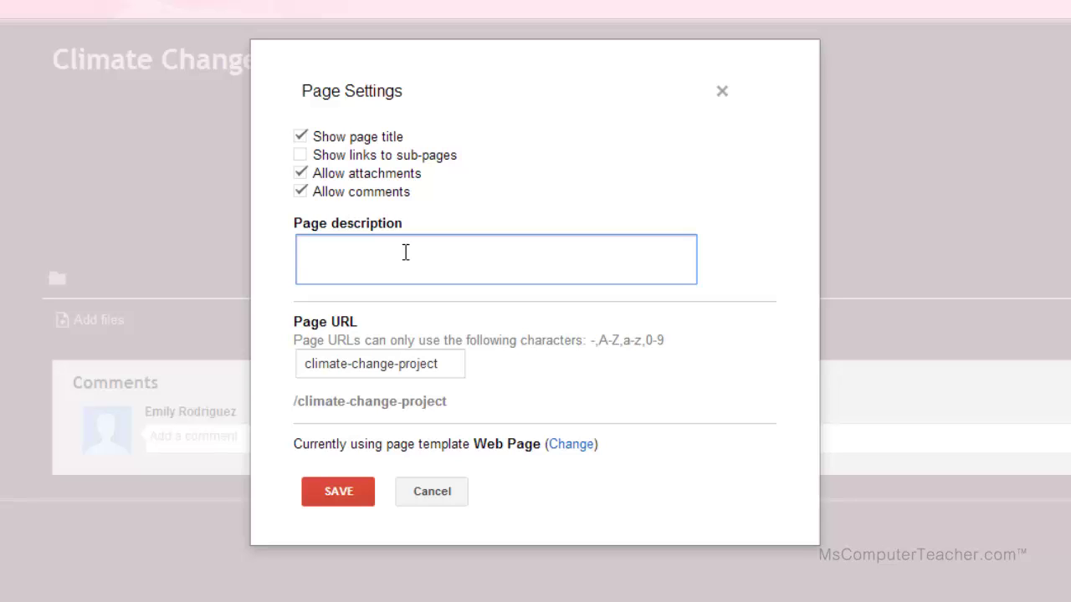
{"action": "left_click", "coordinate": [345, 493]}
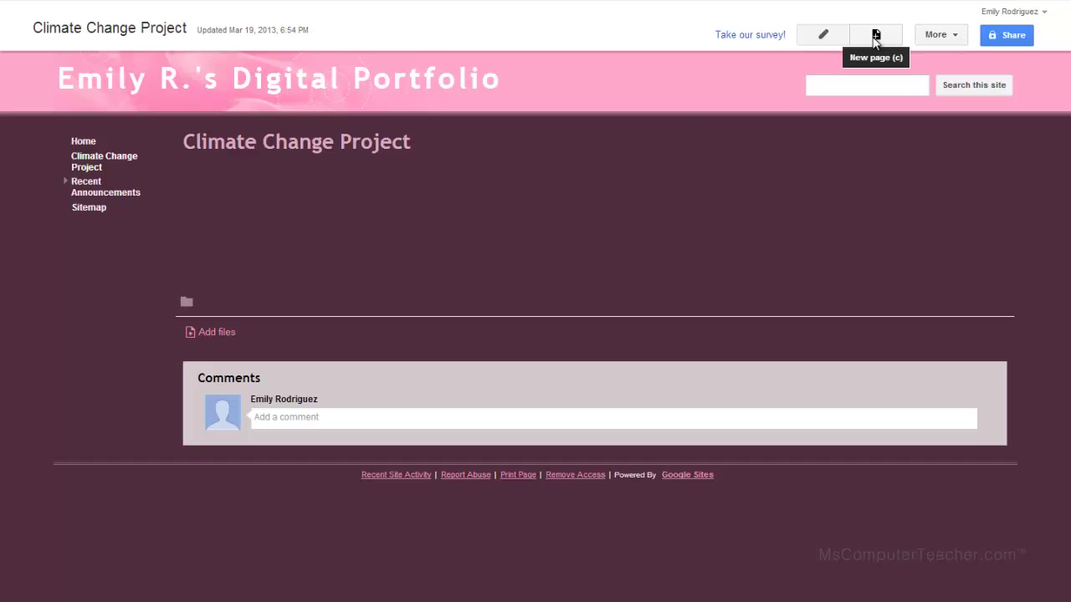
Step: Create a top-level page named "Poetry Project" with the Web Page template and save it blank
{"action": "left_click", "coordinate": [875, 38]}
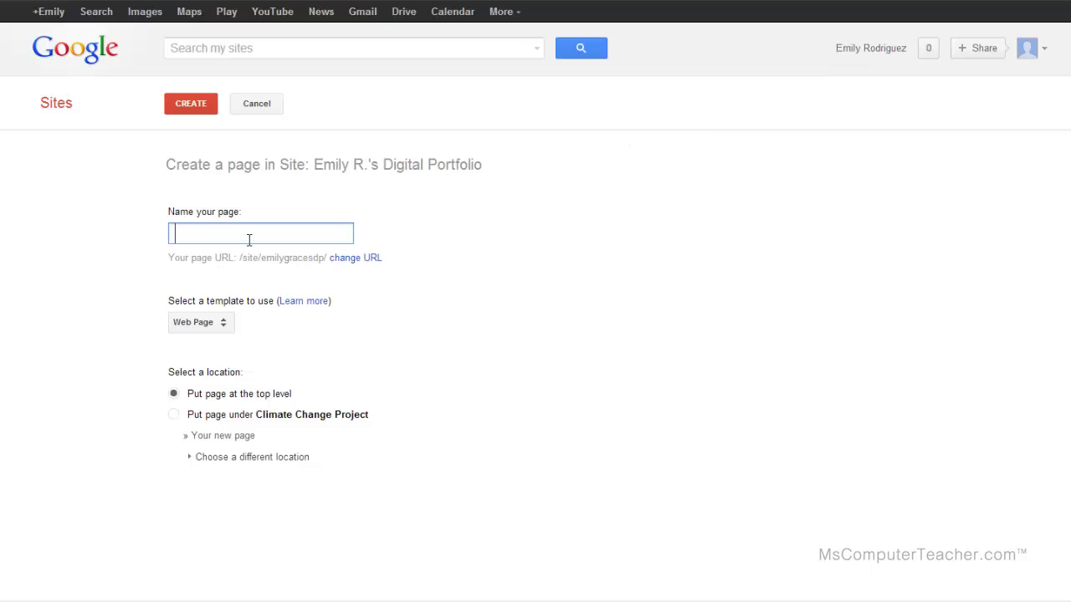
{"action": "type", "text": "Poetry Project"}
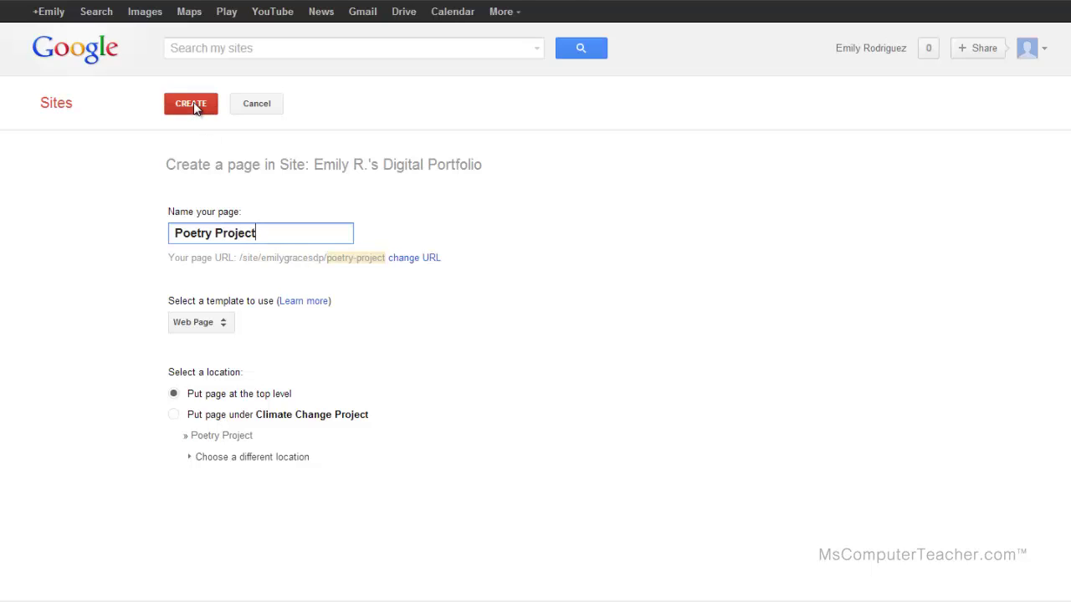
{"action": "left_click", "coordinate": [194, 110]}
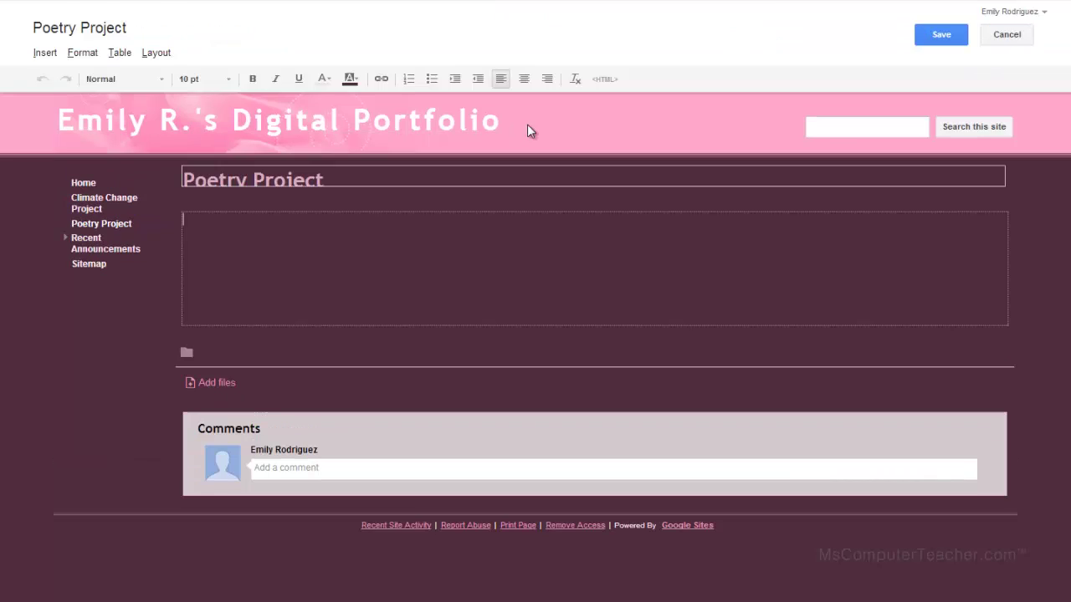
{"action": "left_click", "coordinate": [944, 40]}
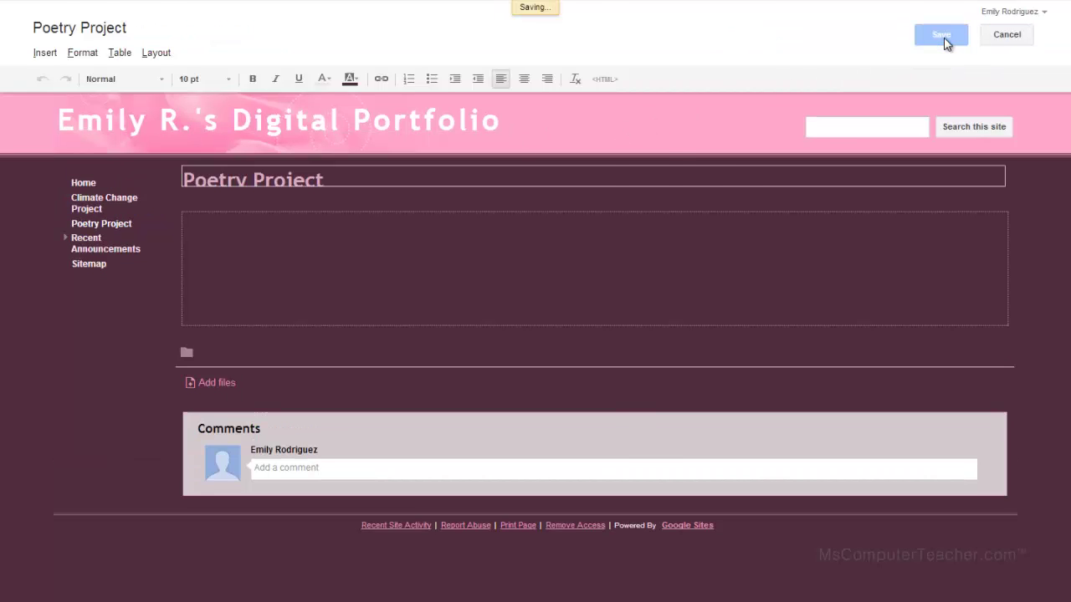
Step: Turn off the links to sub-pages in the Poetry Project page settings and save them
{"action": "left_click", "coordinate": [938, 40]}
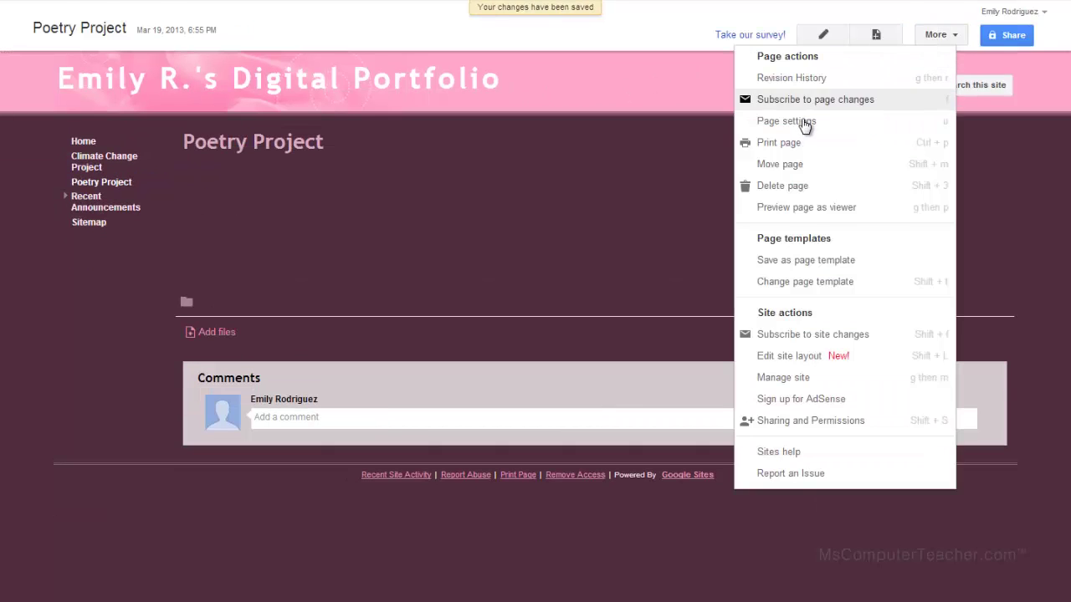
{"action": "left_click", "coordinate": [805, 123]}
{"action": "left_click", "coordinate": [365, 213]}
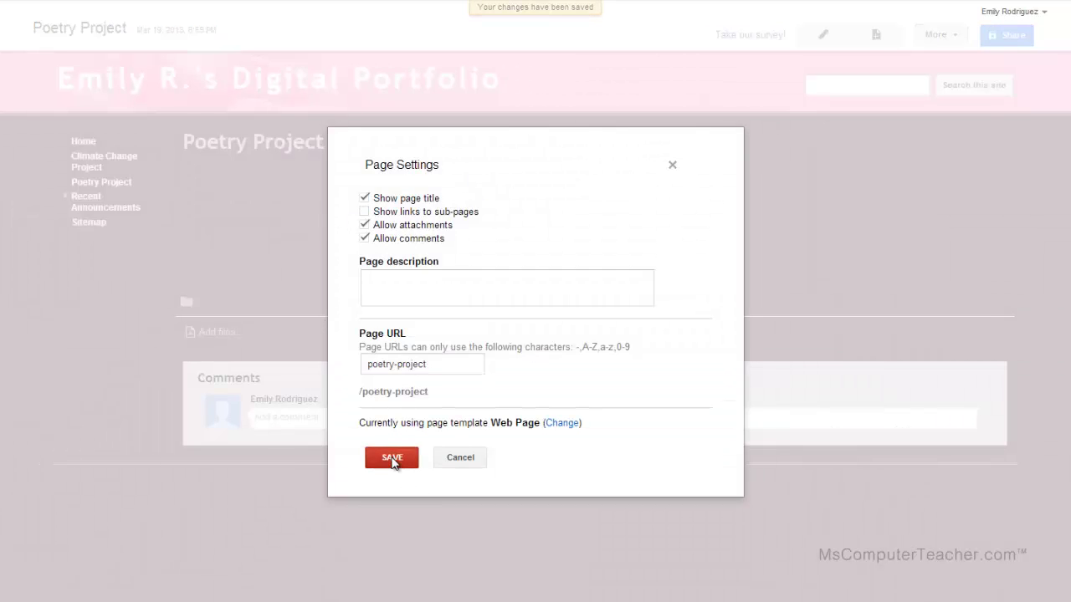
{"action": "left_click", "coordinate": [392, 459]}
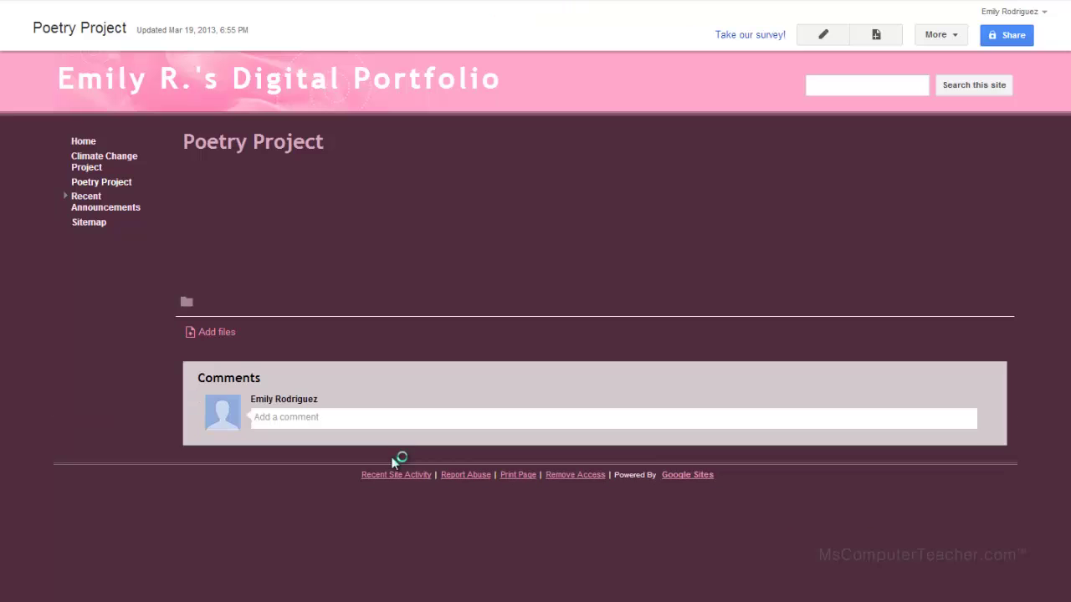
Step: Create a top-level page named "8th Grade Project" with the Web Page template and save it blank
{"action": "left_click", "coordinate": [878, 36]}
{"action": "type", "text": "8th Grade Project"}
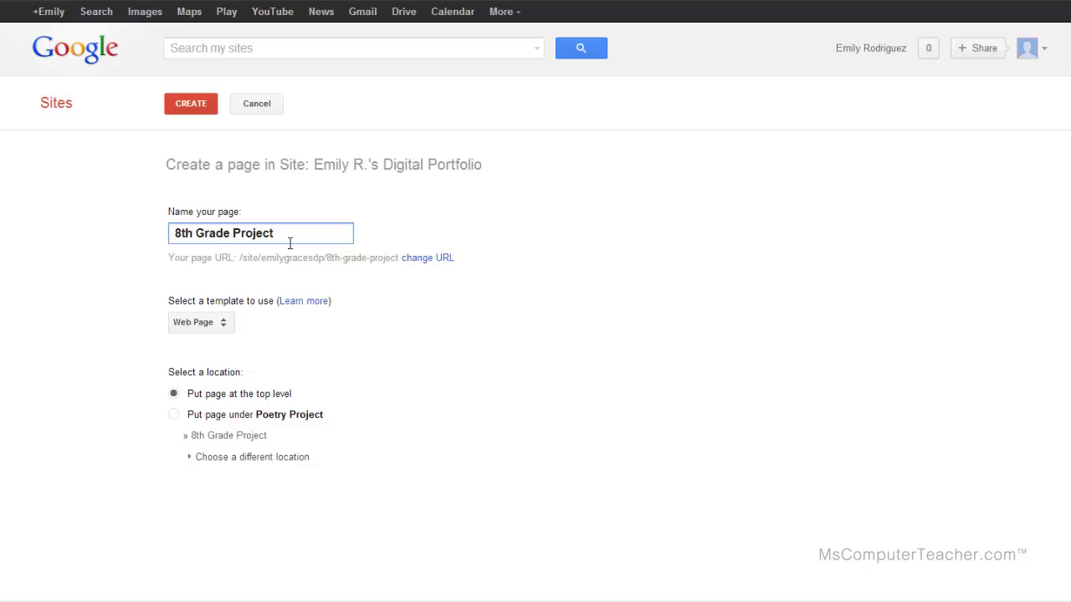
{"action": "left_click", "coordinate": [199, 109]}
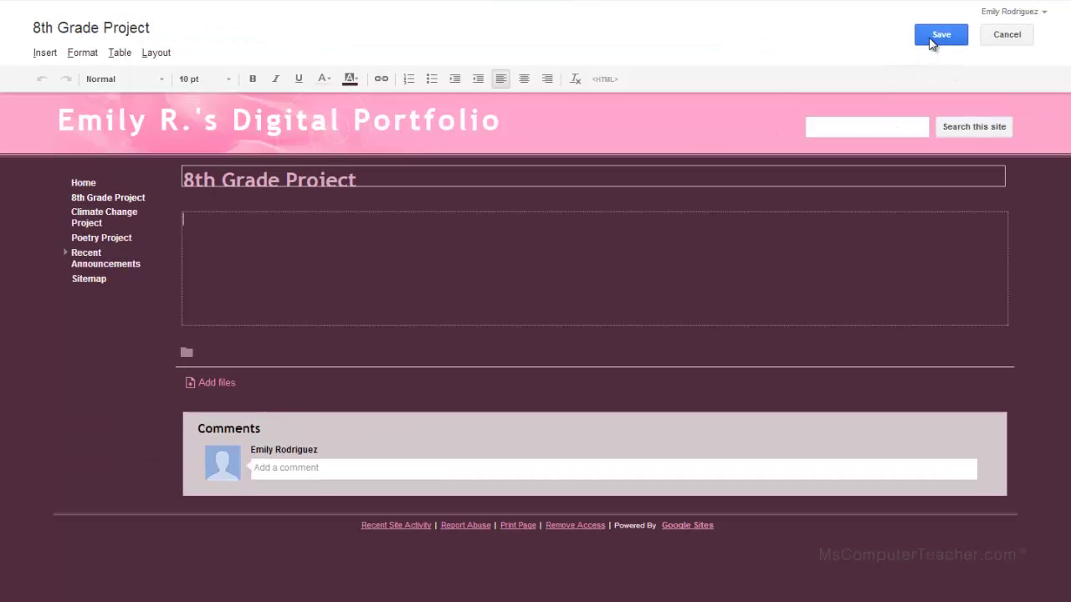
{"action": "left_click", "coordinate": [932, 39]}
Step: Save the blank 8th Grade Project page, turn off links to sub-pages in its page settings and save them
{"action": "left_click", "coordinate": [944, 48]}
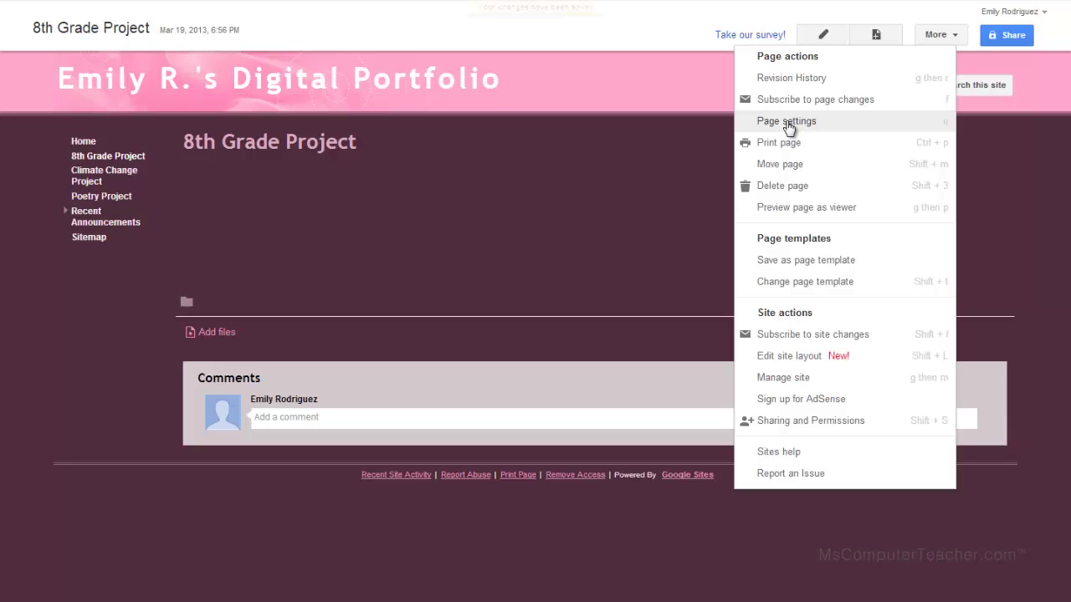
{"action": "left_click", "coordinate": [788, 121]}
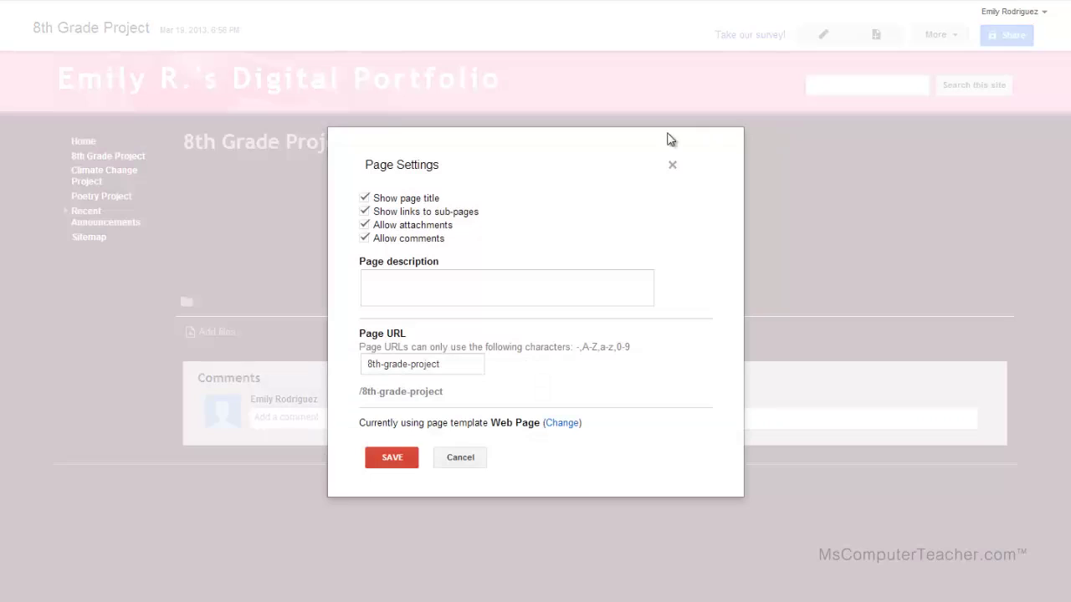
{"action": "left_click", "coordinate": [364, 212]}
{"action": "left_click", "coordinate": [390, 452]}
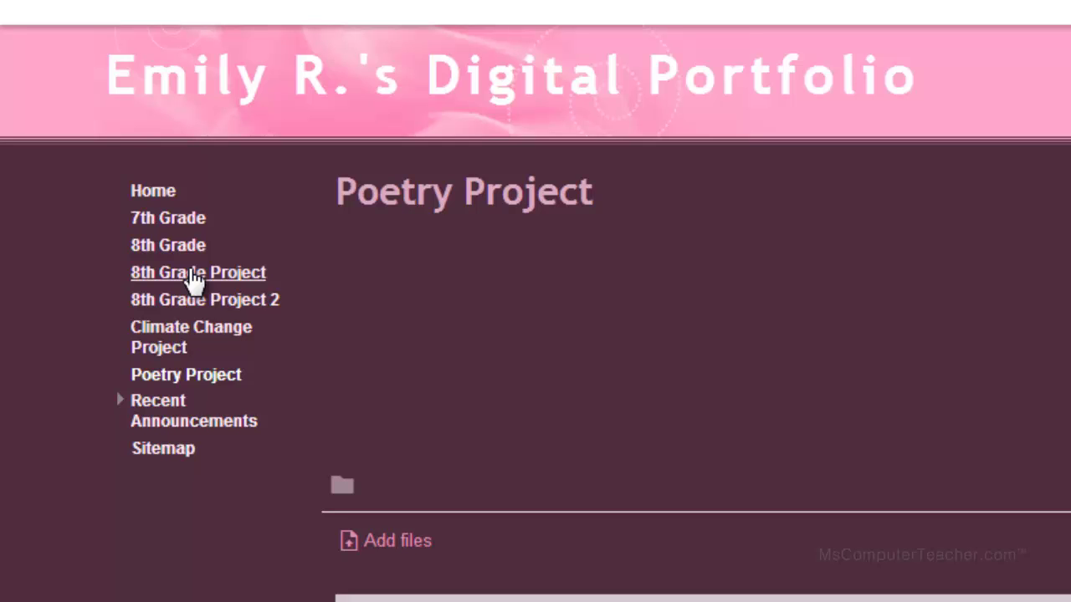
Step: Compare the 8th Grade Project page with the Climate Change Project page and change its page template to Web Page
{"action": "left_click", "coordinate": [193, 276]}
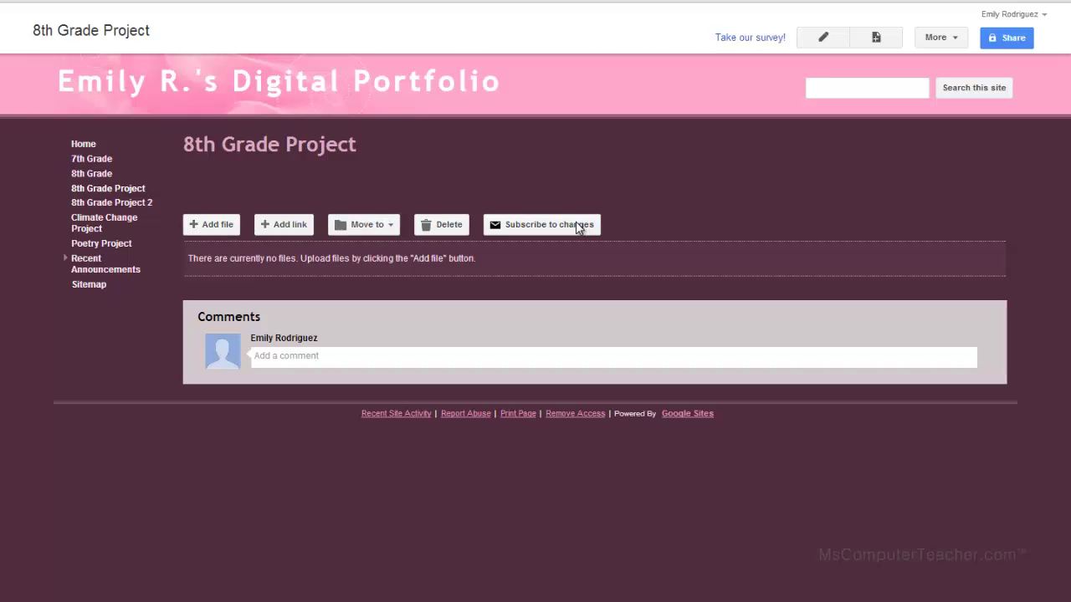
{"action": "left_click", "coordinate": [112, 223]}
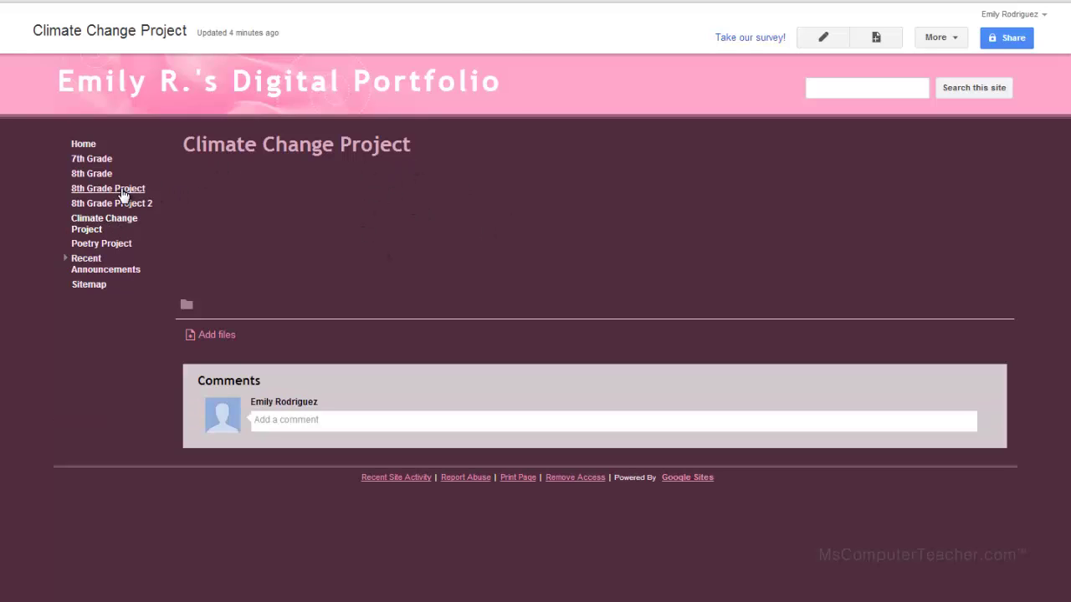
{"action": "left_click", "coordinate": [124, 191]}
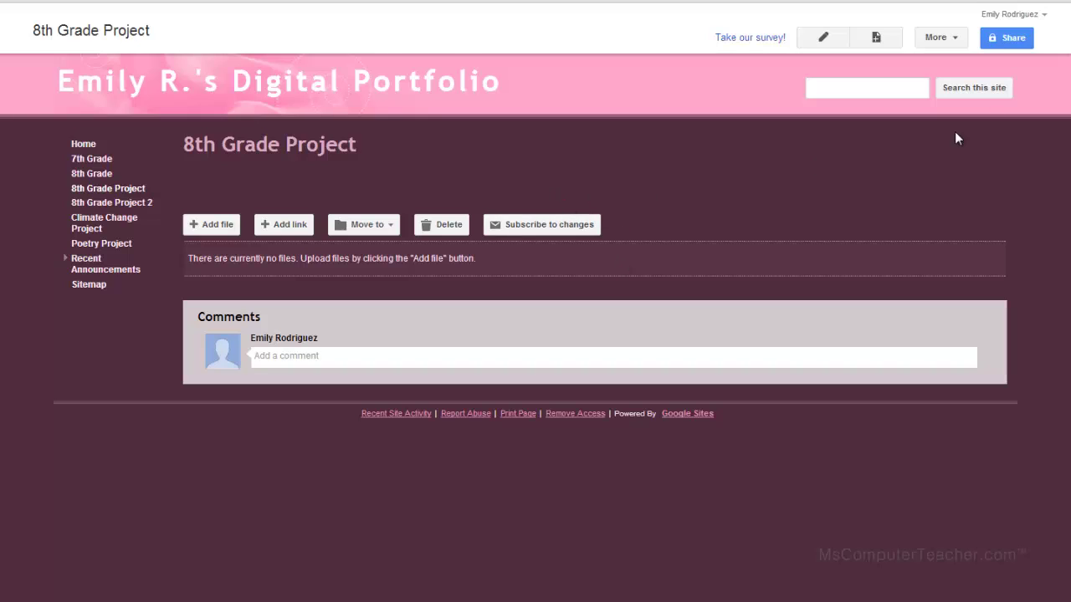
{"action": "left_click", "coordinate": [941, 42]}
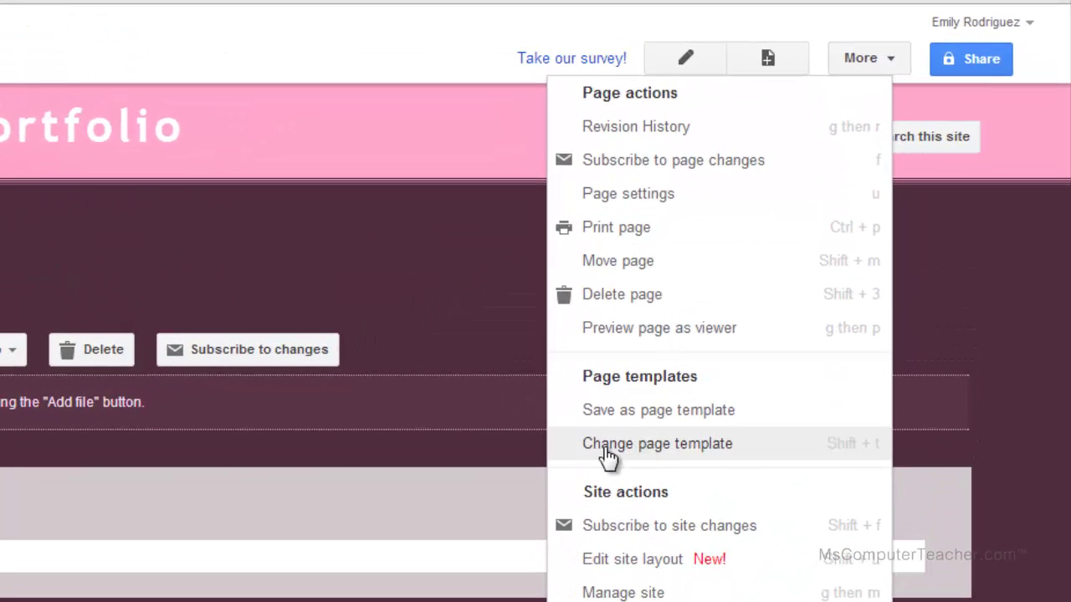
{"action": "left_click", "coordinate": [696, 448]}
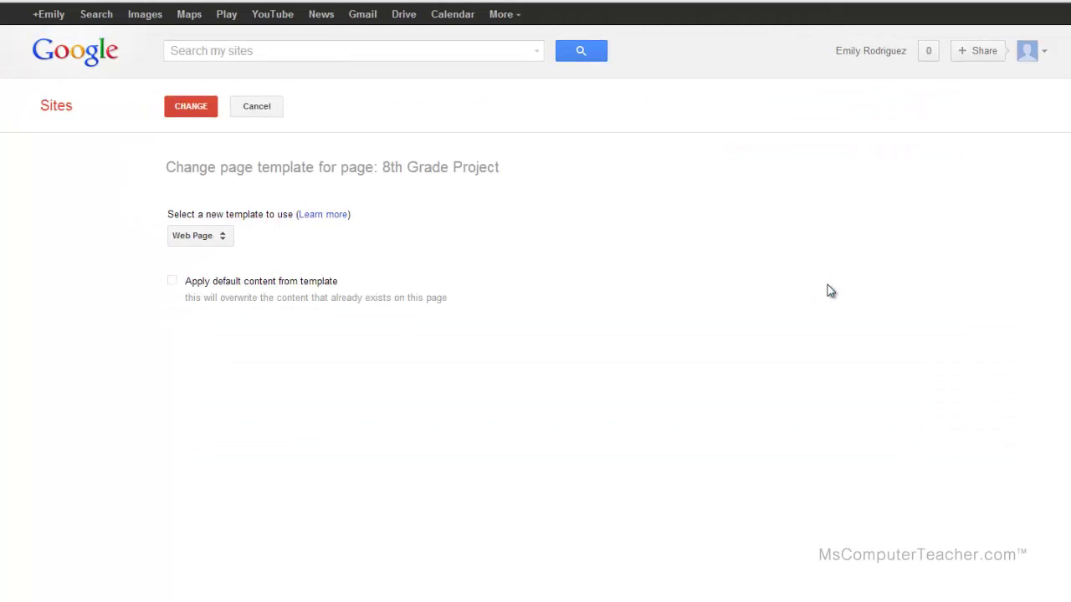
{"action": "left_click", "coordinate": [221, 237]}
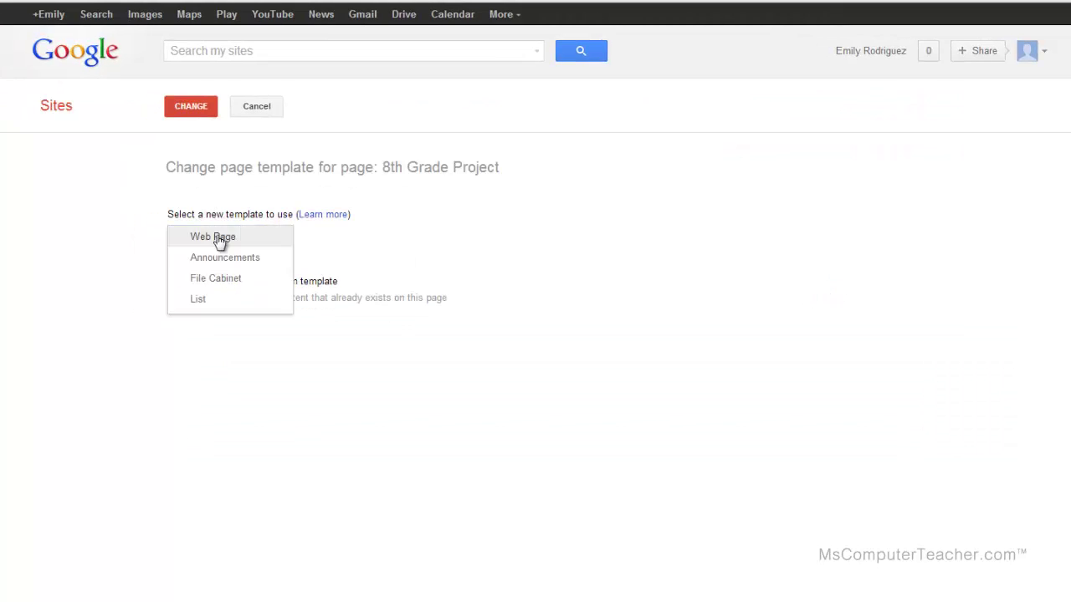
{"action": "left_click", "coordinate": [219, 240]}
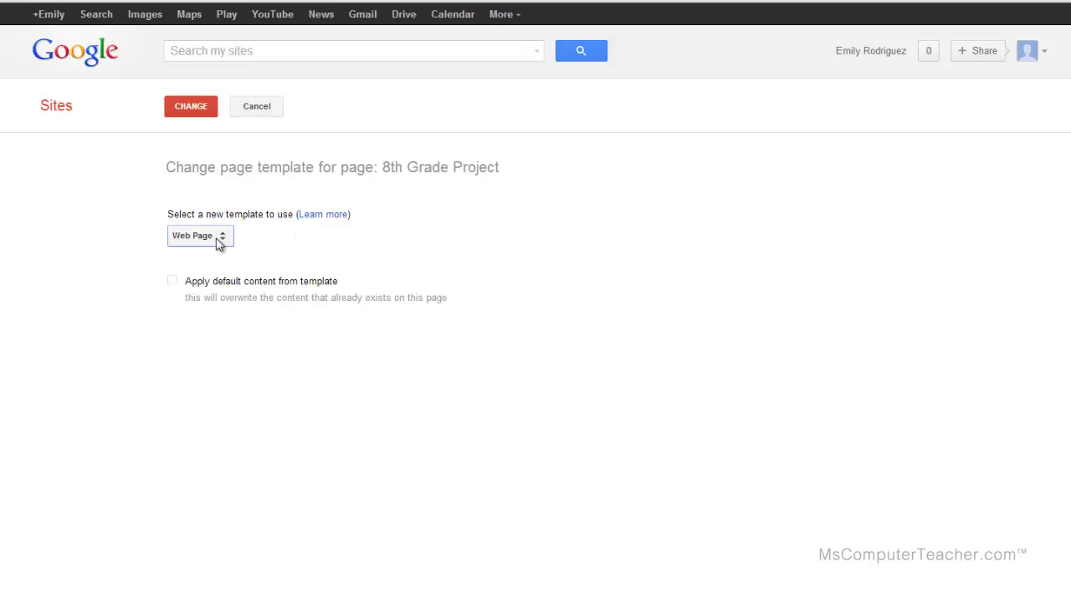
{"action": "left_click", "coordinate": [191, 115]}
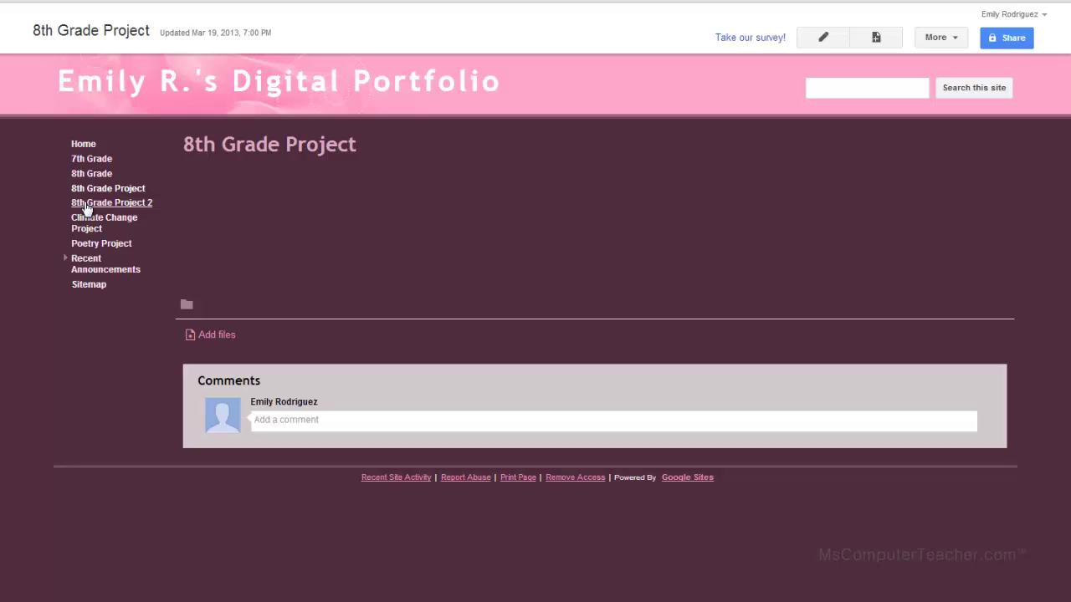
Step: Delete the "8th Grade Project 2" page from the site
{"action": "left_click", "coordinate": [87, 206]}
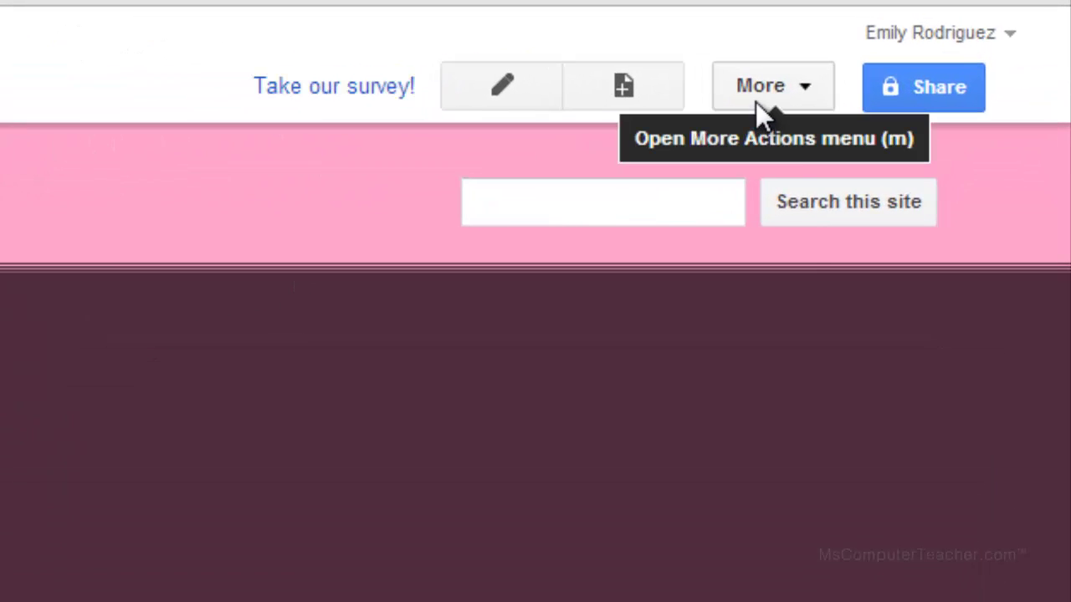
{"action": "left_click", "coordinate": [755, 101]}
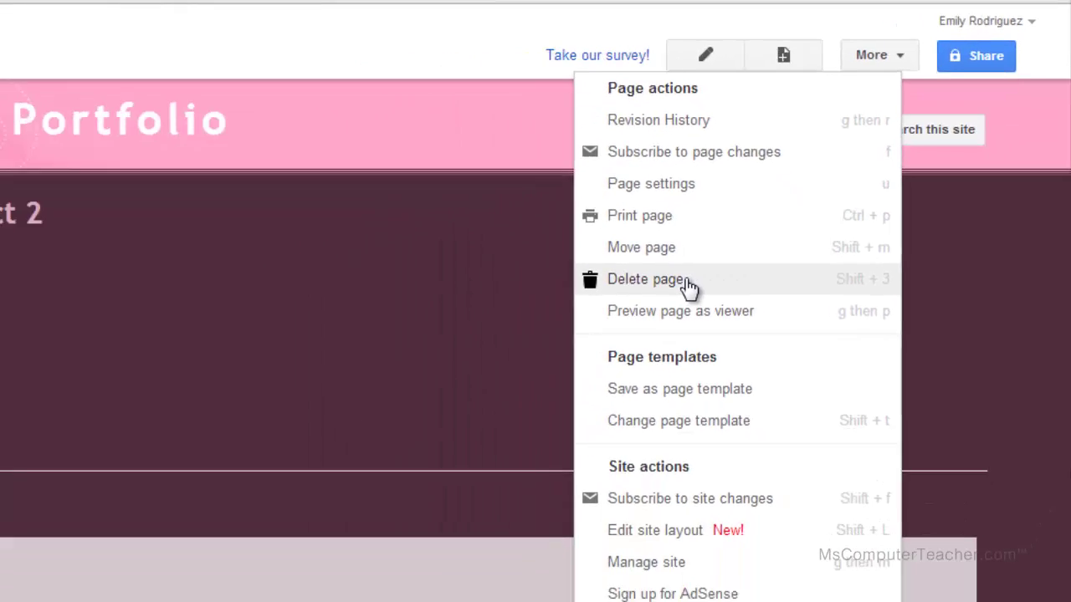
{"action": "left_click", "coordinate": [471, 437]}
{"action": "left_click", "coordinate": [390, 352]}
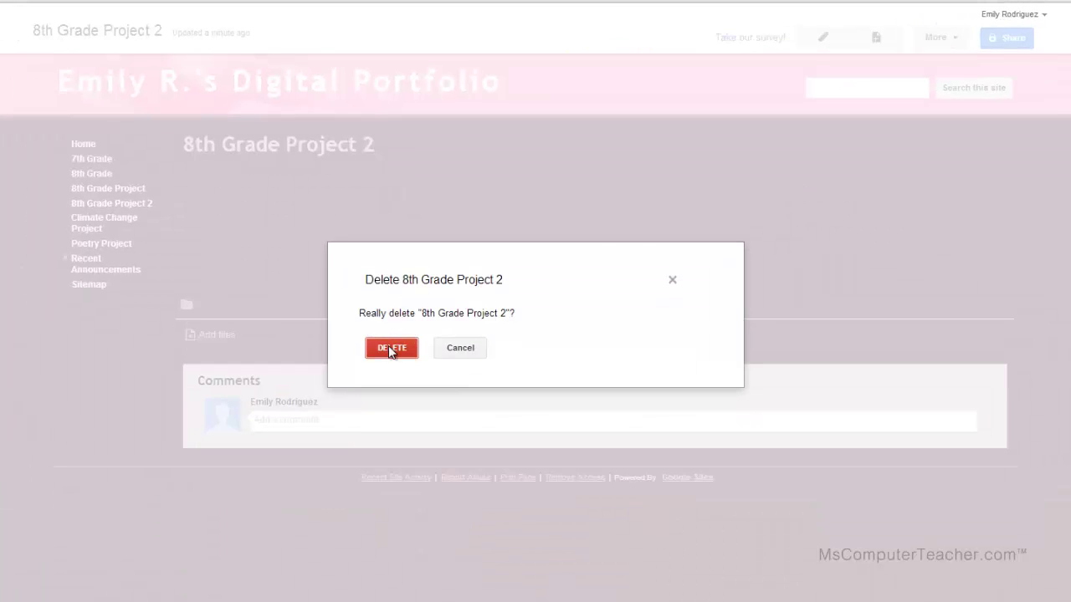
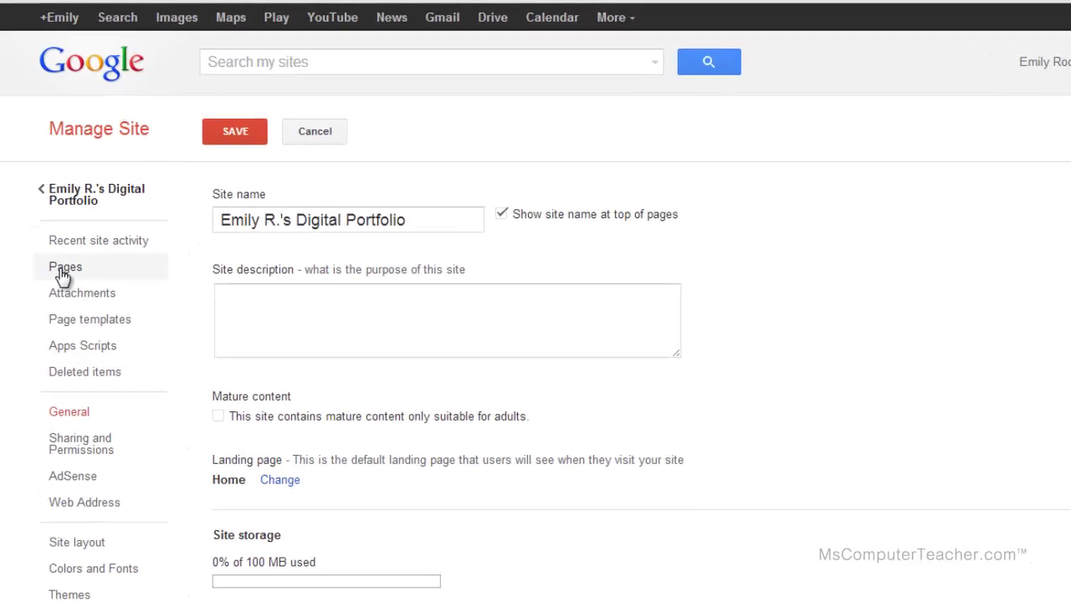
Step: Open one of the duplicate 8th Grade Project pages from the site's page list and delete it
{"action": "left_click", "coordinate": [86, 371]}
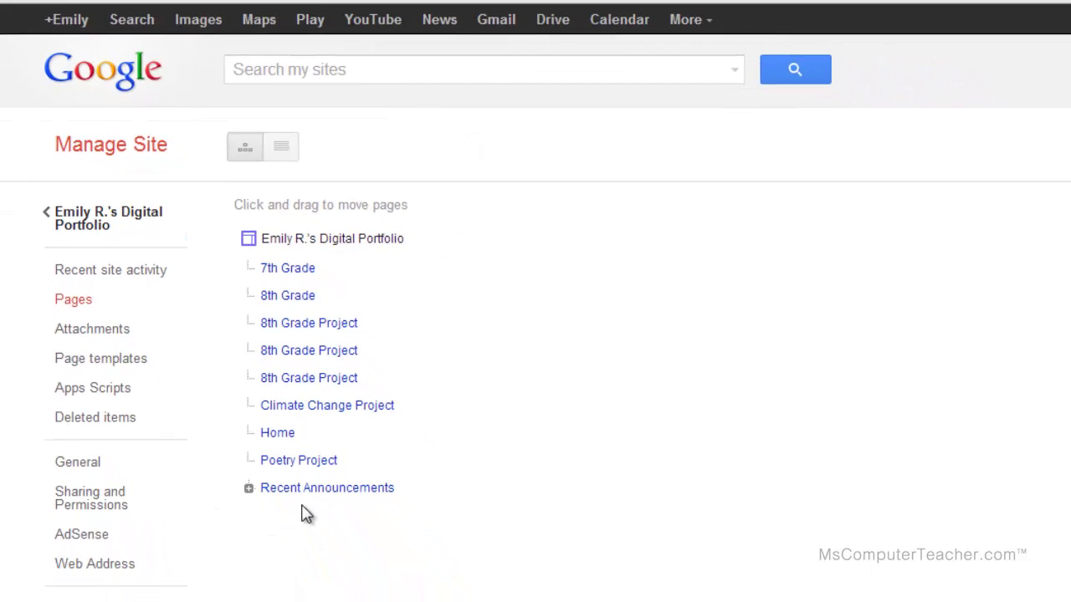
{"action": "left_click", "coordinate": [249, 488]}
{"action": "left_click", "coordinate": [310, 334]}
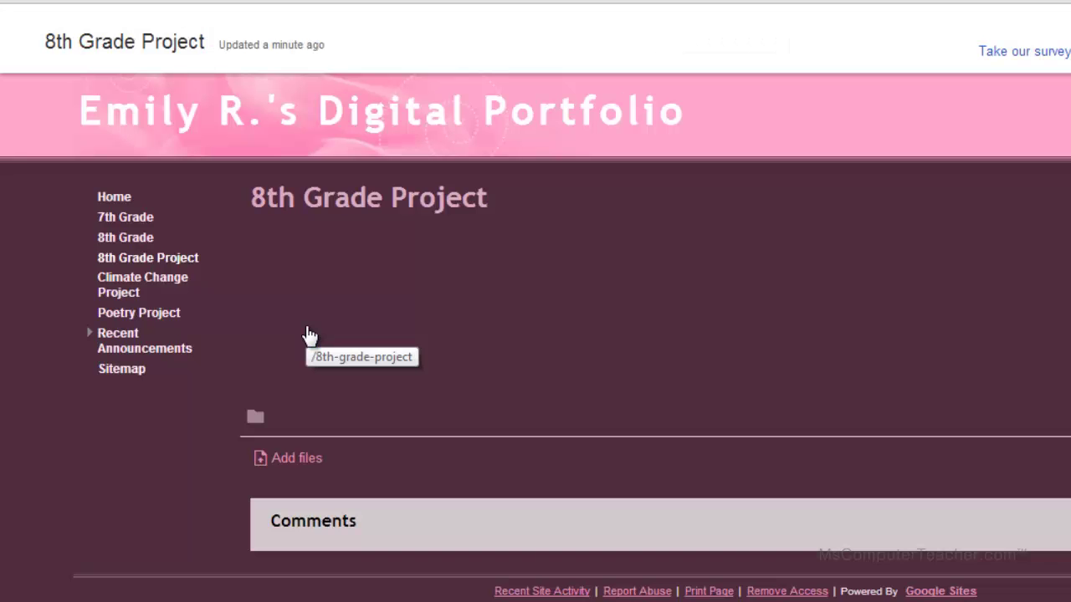
{"action": "left_click", "coordinate": [1059, 42]}
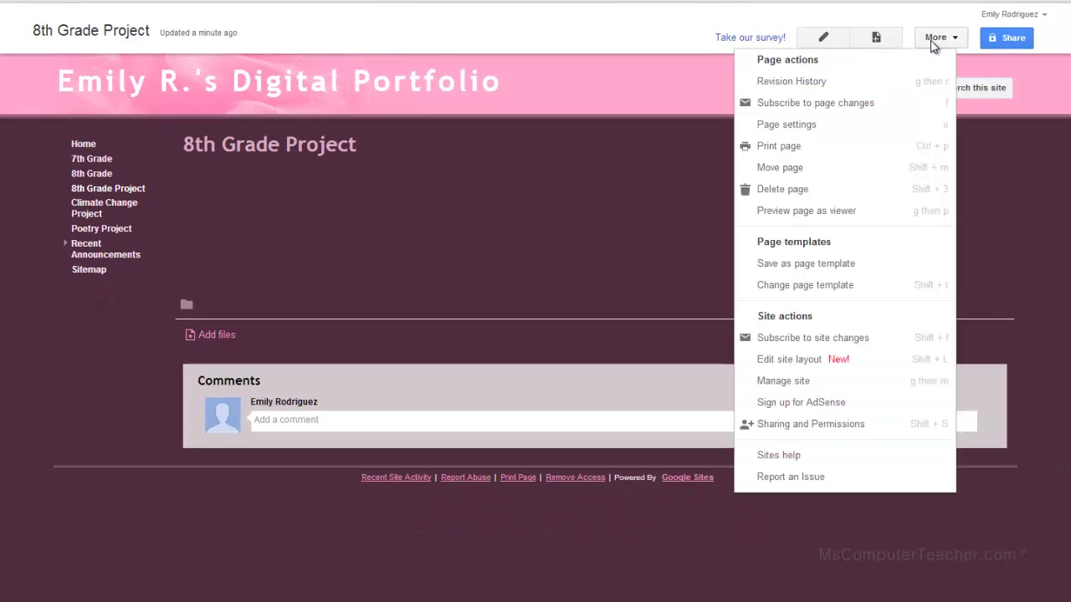
{"action": "left_click", "coordinate": [914, 213]}
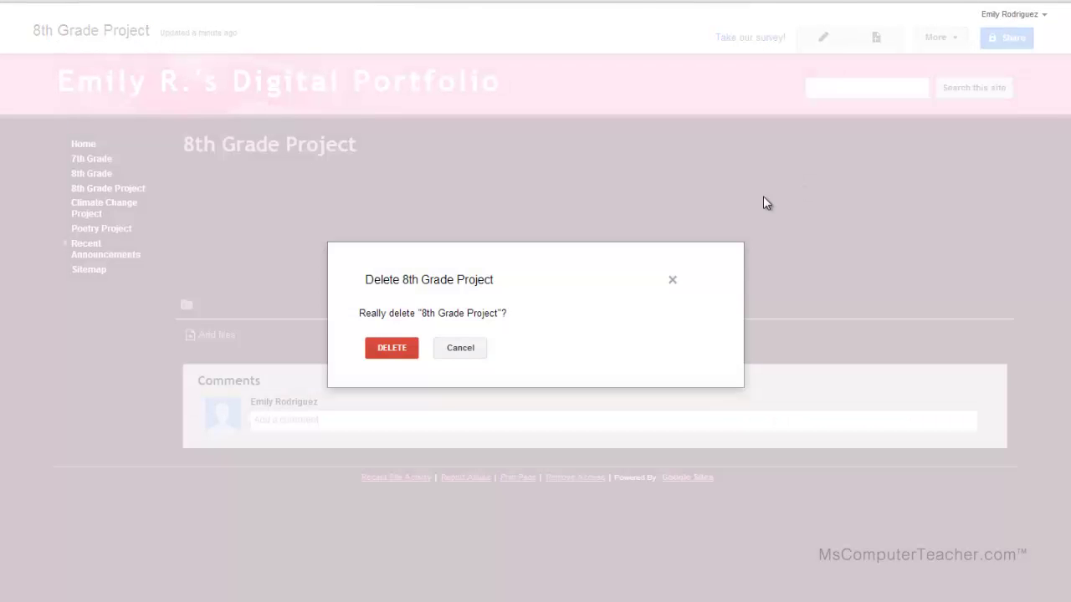
{"action": "left_click", "coordinate": [382, 349]}
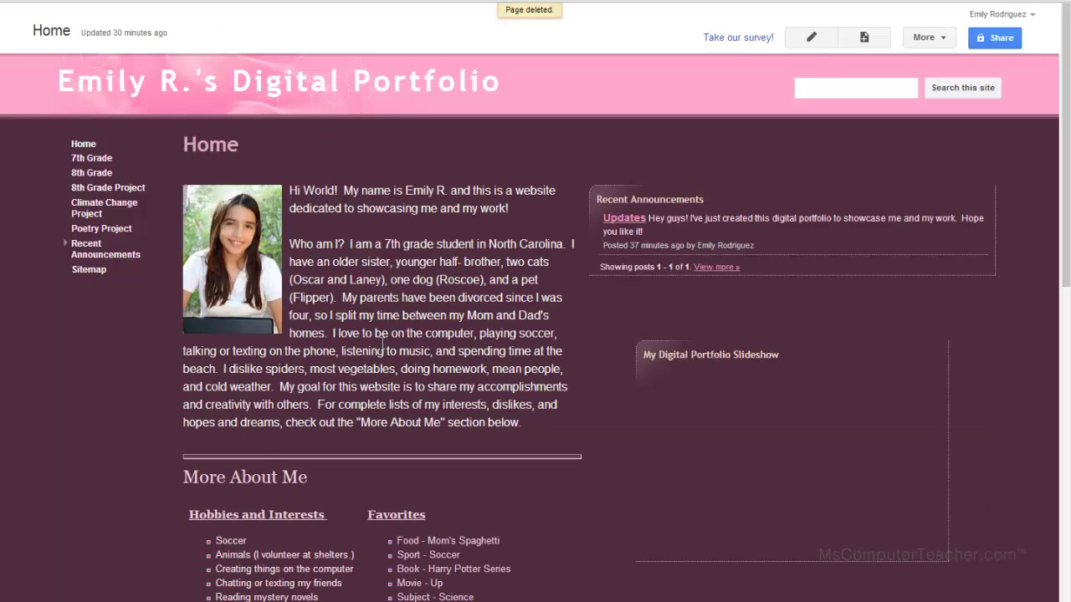
Step: Return to the site's page list and delete the other duplicate 8th Grade Project page
{"action": "left_click", "coordinate": [924, 41]}
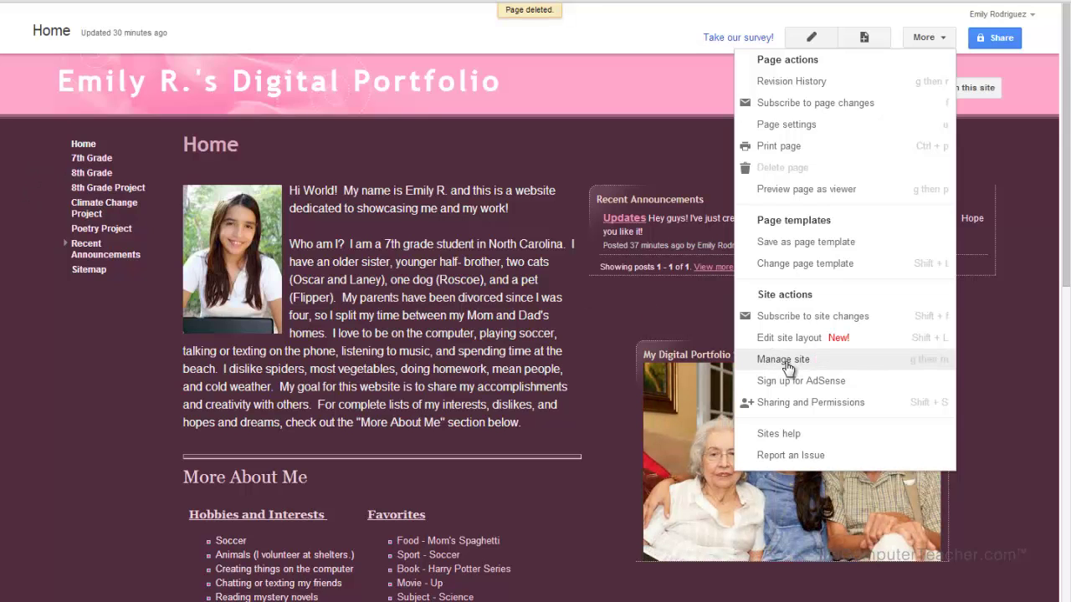
{"action": "left_click", "coordinate": [784, 360]}
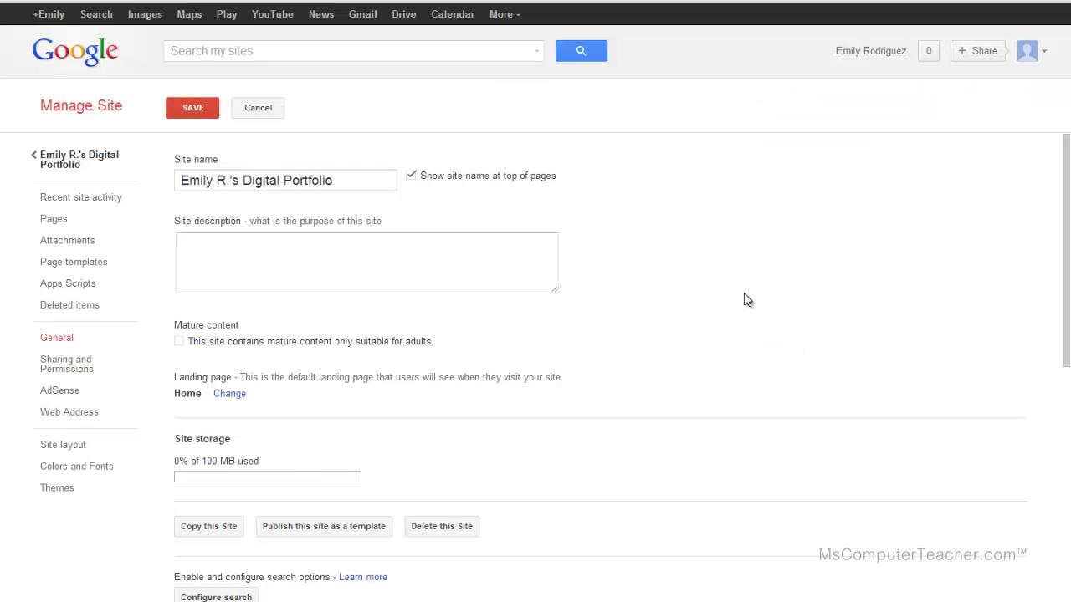
{"action": "left_click", "coordinate": [54, 222]}
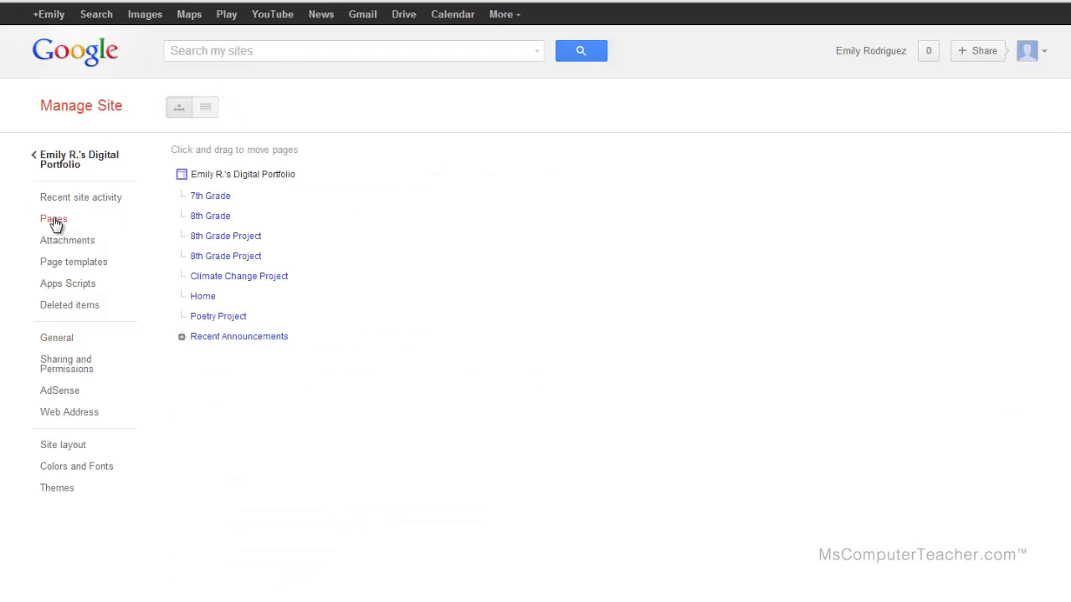
{"action": "left_click", "coordinate": [220, 242]}
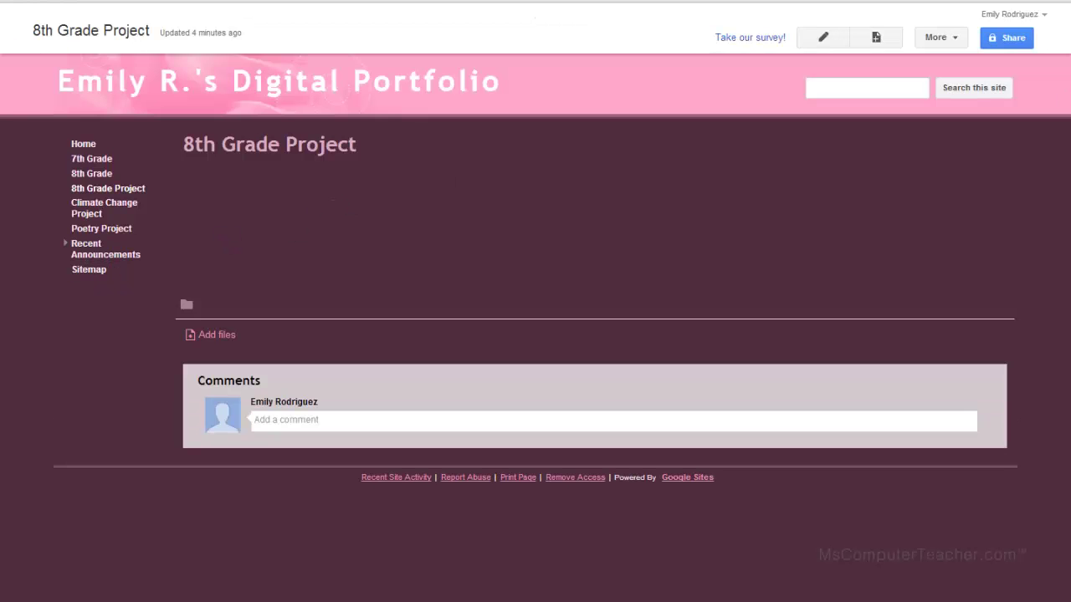
{"action": "left_click", "coordinate": [941, 39]}
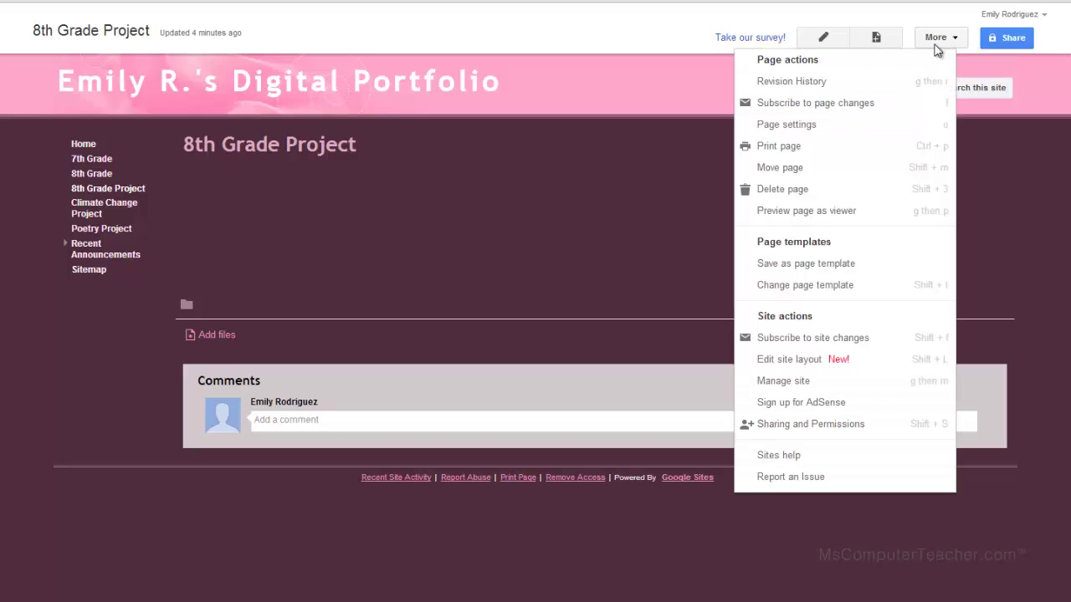
{"action": "left_click", "coordinate": [790, 191]}
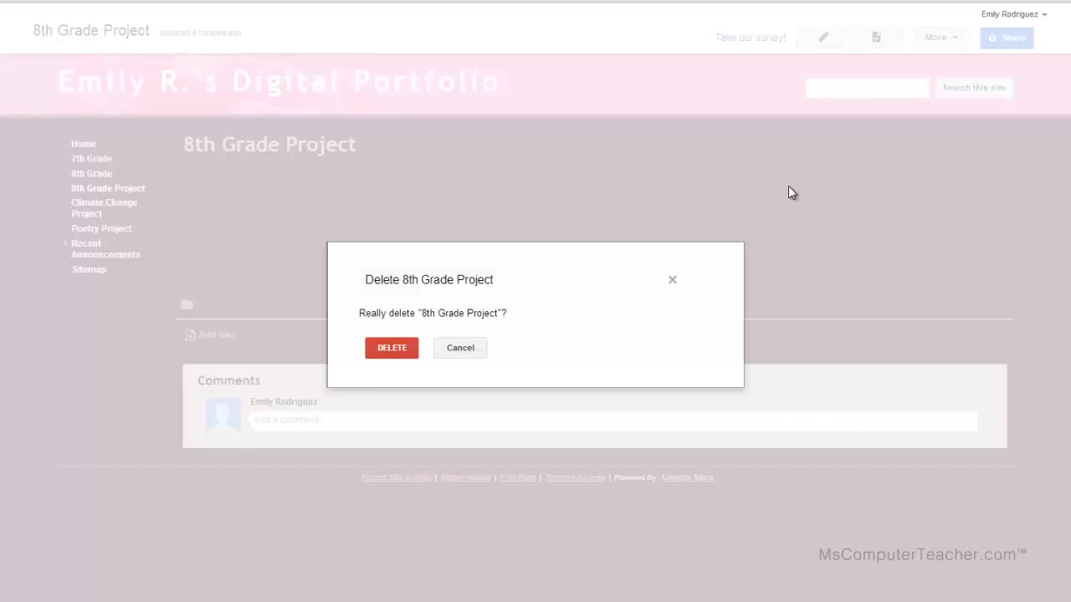
{"action": "left_click", "coordinate": [393, 348]}
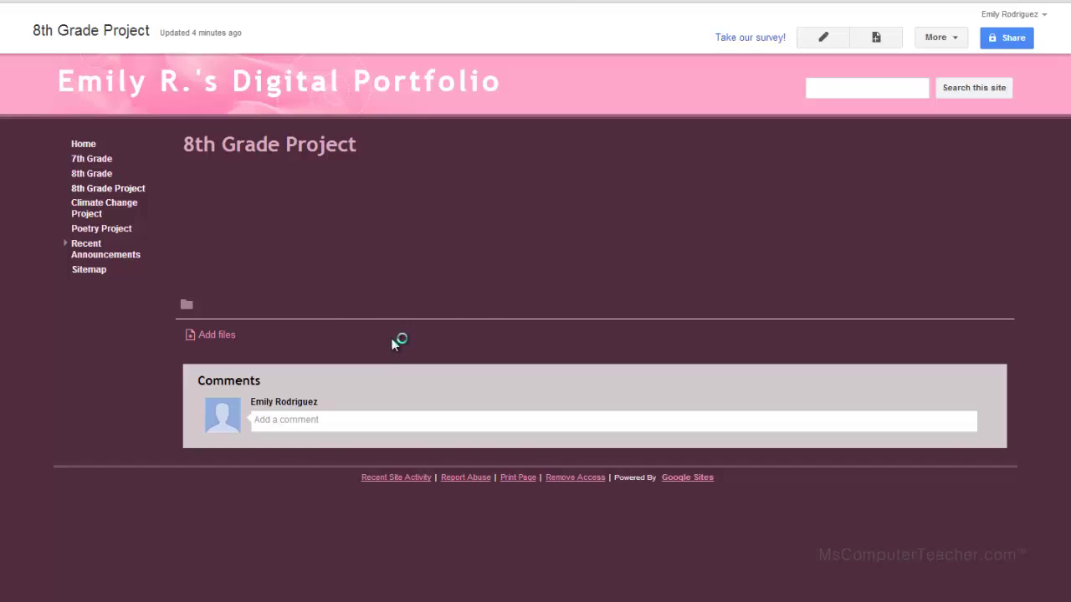
Step: Check the site's page list for any remaining duplicate pages and return to the portfolio site
{"action": "left_click", "coordinate": [924, 40]}
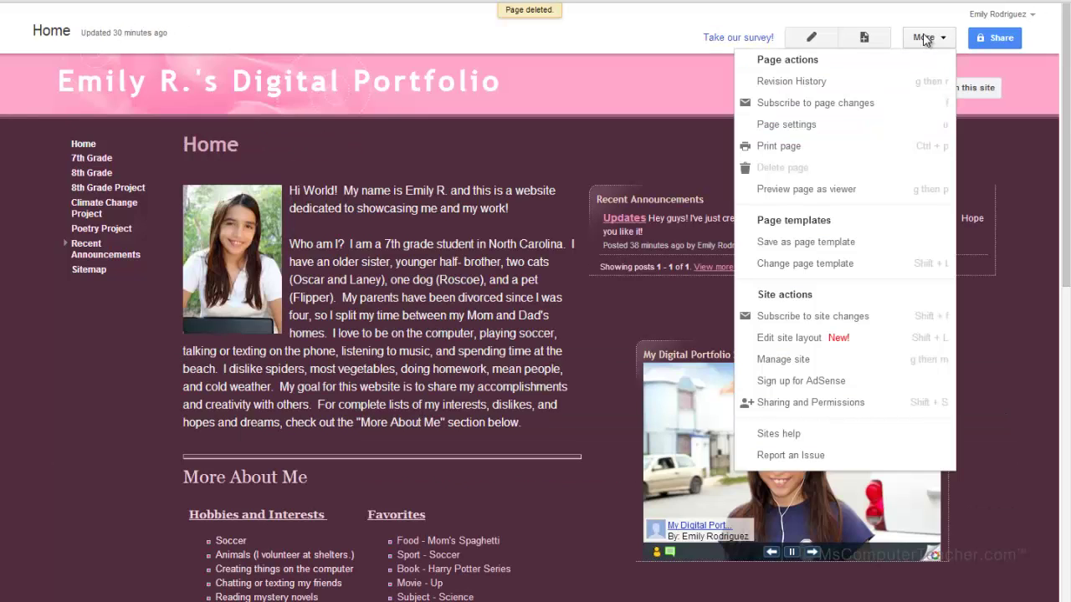
{"action": "left_click", "coordinate": [778, 359]}
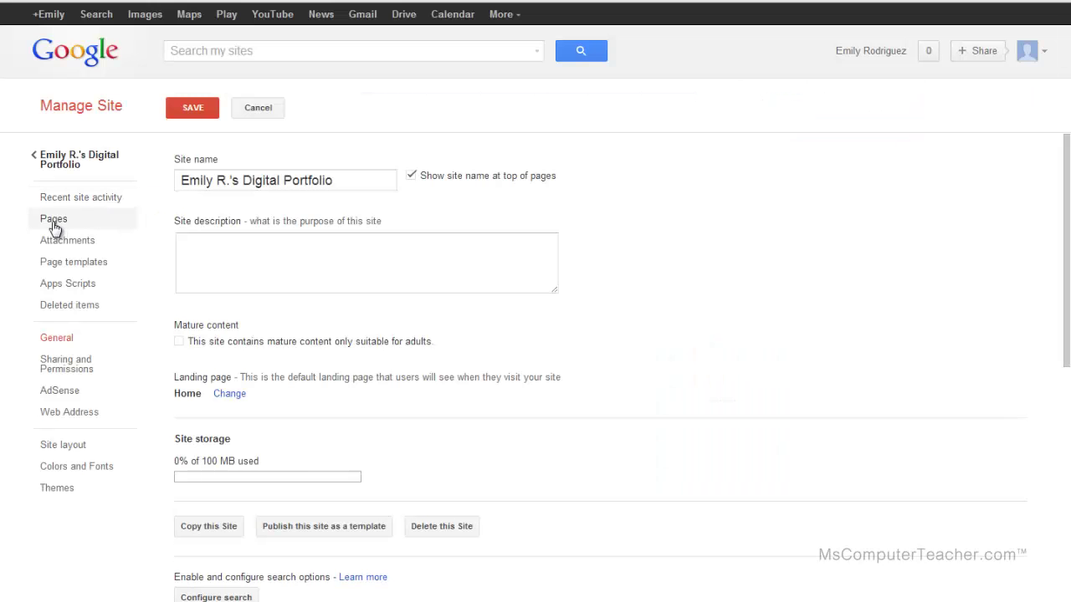
{"action": "left_click", "coordinate": [54, 220]}
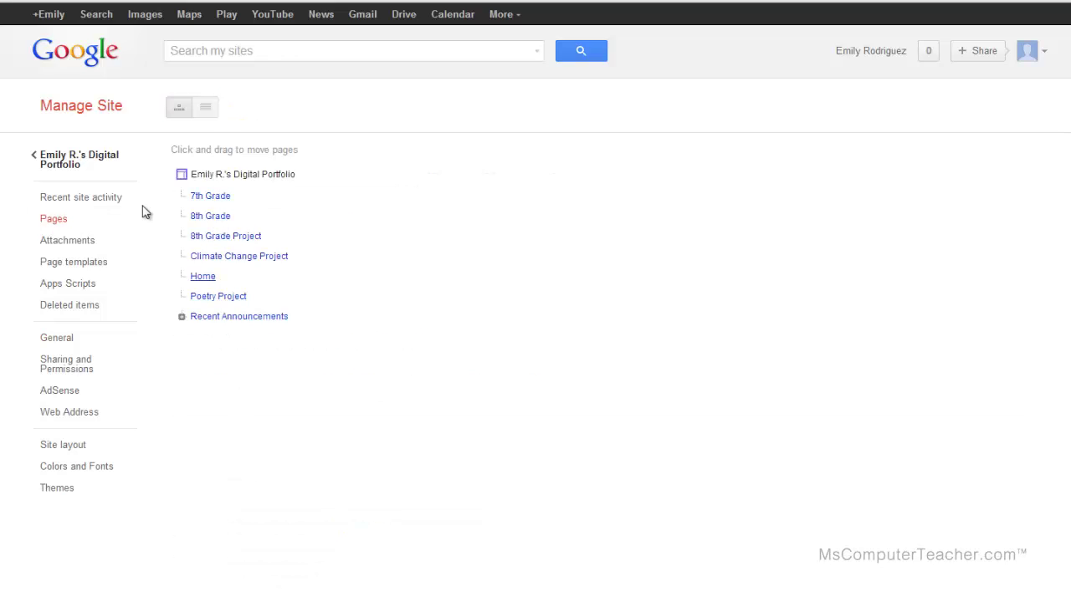
{"action": "left_click", "coordinate": [89, 170]}
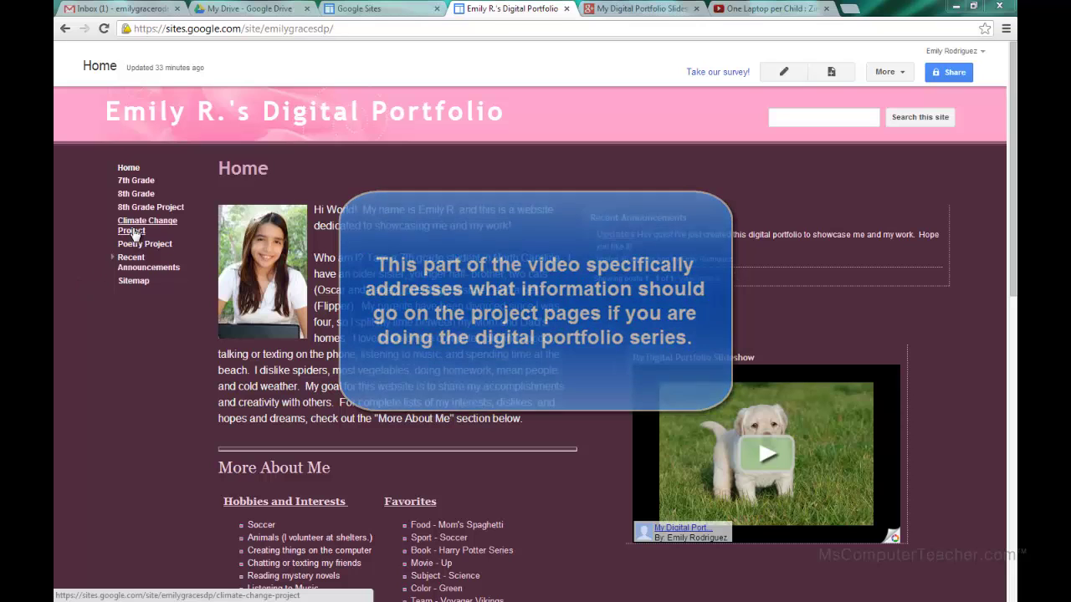
Step: Open the Climate Change Project page for editing and enter the headings Overview, Reflection and Final Product, separated by blank lines
{"action": "left_click", "coordinate": [134, 234]}
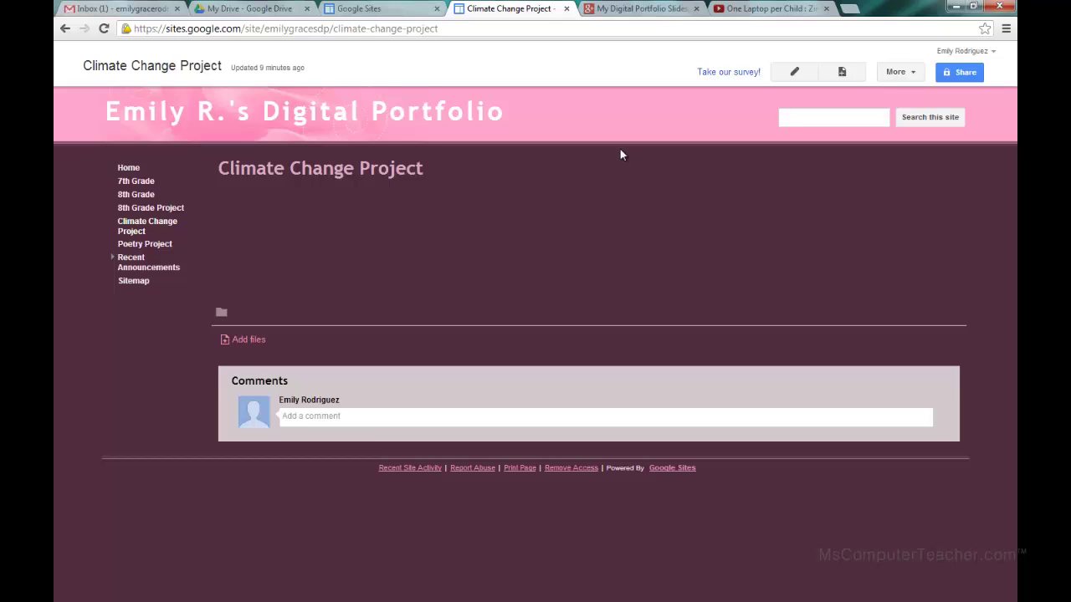
{"action": "left_click", "coordinate": [795, 74]}
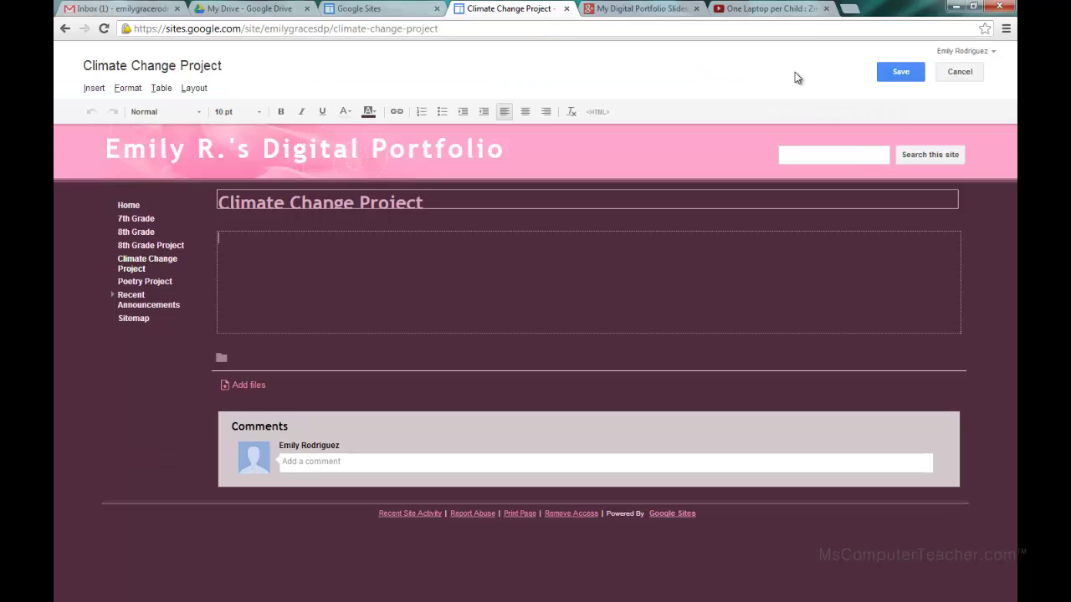
{"action": "type", "text": "Overview"}
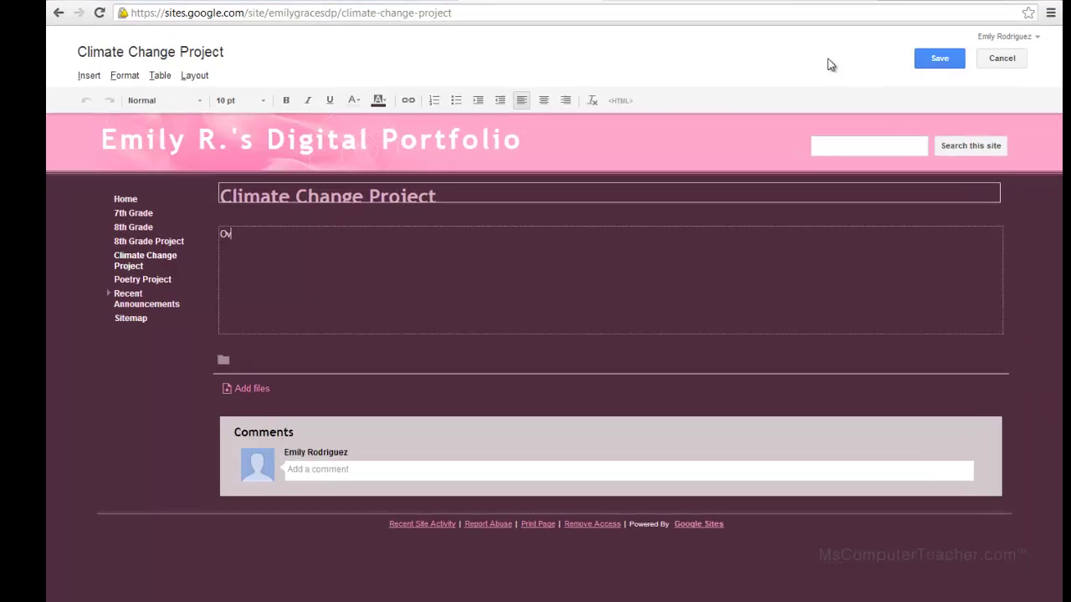
{"action": "key", "text": "Return"}
{"action": "key", "text": "Return"}
{"action": "type", "text": "Reflection"}
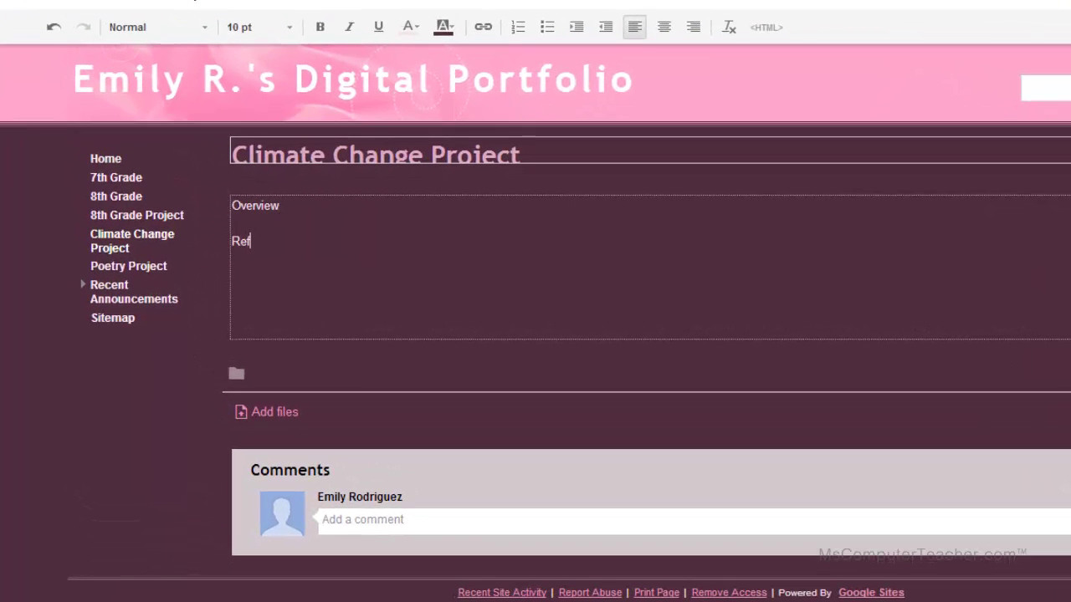
{"action": "key", "text": "Return"}
{"action": "key", "text": "Return"}
{"action": "type", "text": "Final Product"}
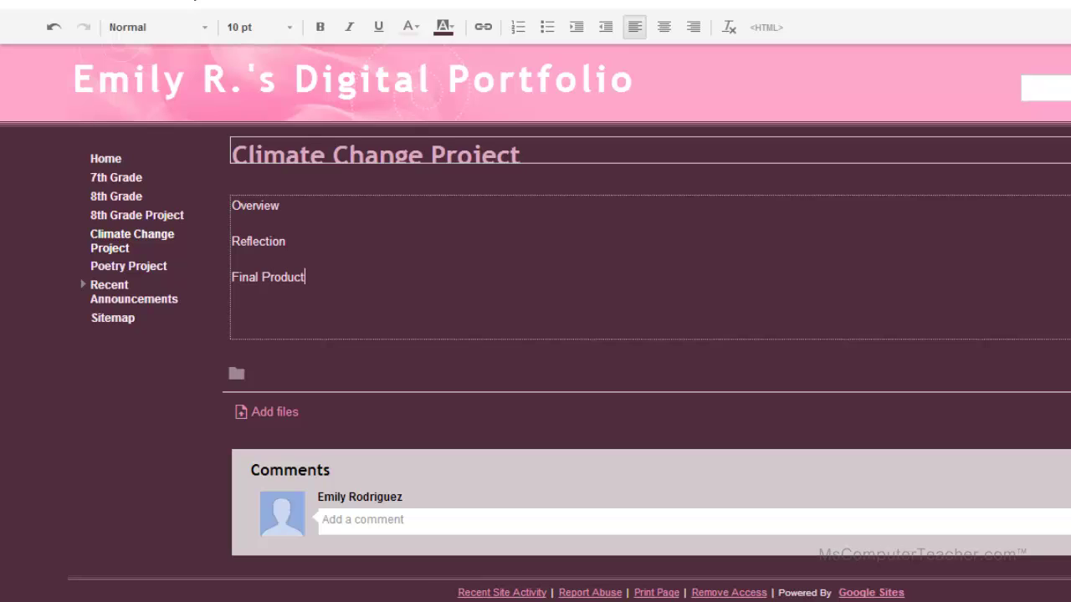
{"action": "type", "text": "s"}
{"action": "key", "text": "BackSpace"}
Step: Add a colon after the Overview heading and make the heading bold and underlined
{"action": "left_click", "coordinate": [304, 201]}
{"action": "type", "text": "\""}
{"action": "left_click_drag", "start_coordinate": [305, 201], "coordinate": [231, 207]}
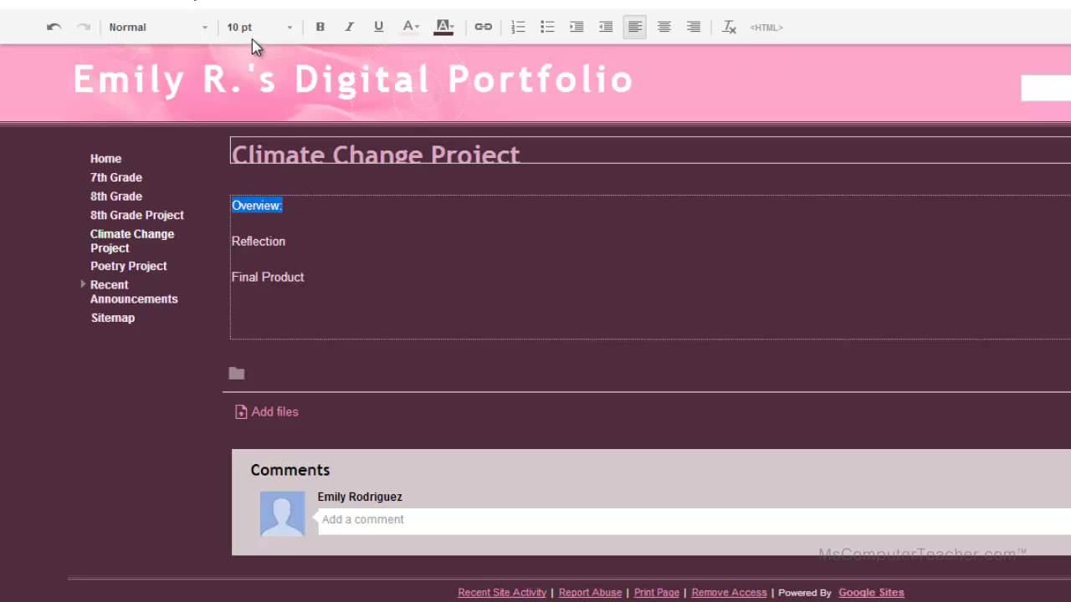
{"action": "left_click", "coordinate": [320, 27]}
{"action": "left_click", "coordinate": [379, 26]}
Step: Add a colon after the Reflection heading and make the heading bold and underlined
{"action": "left_click", "coordinate": [297, 241]}
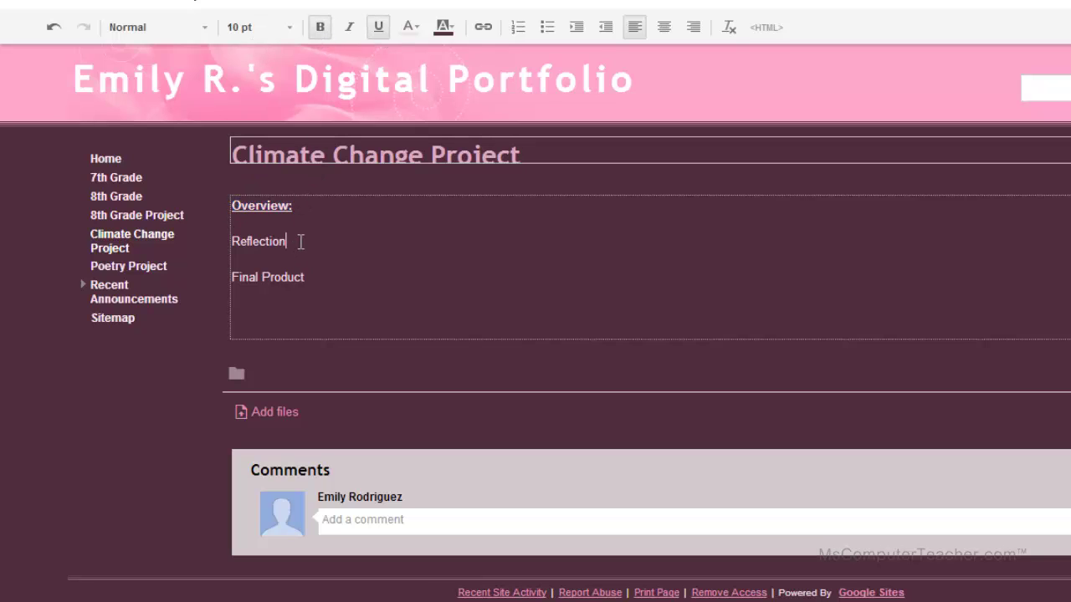
{"action": "type", "text": ":"}
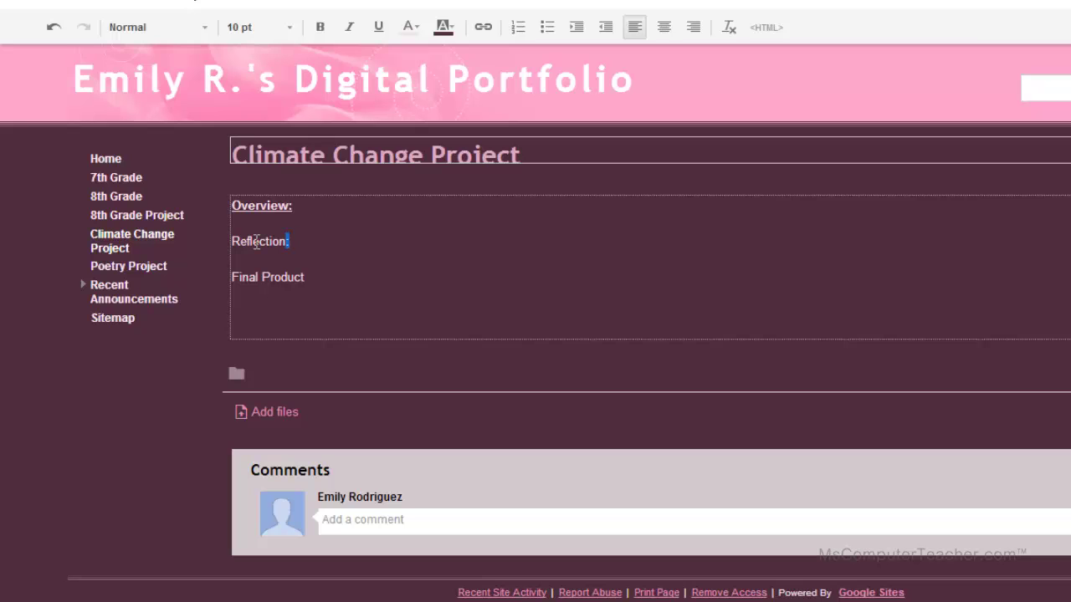
{"action": "left_click_drag", "start_coordinate": [289, 242], "coordinate": [225, 240]}
{"action": "left_click", "coordinate": [320, 26]}
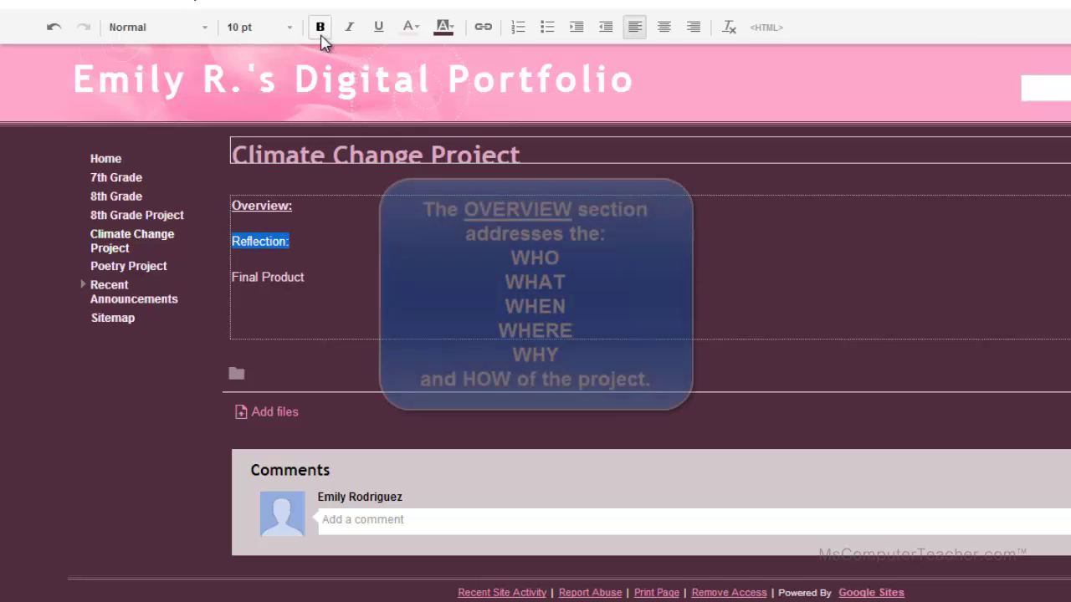
{"action": "left_click", "coordinate": [378, 27]}
Step: Make the Final Product heading bold and underlined and add a colon after it
{"action": "left_click", "coordinate": [306, 277]}
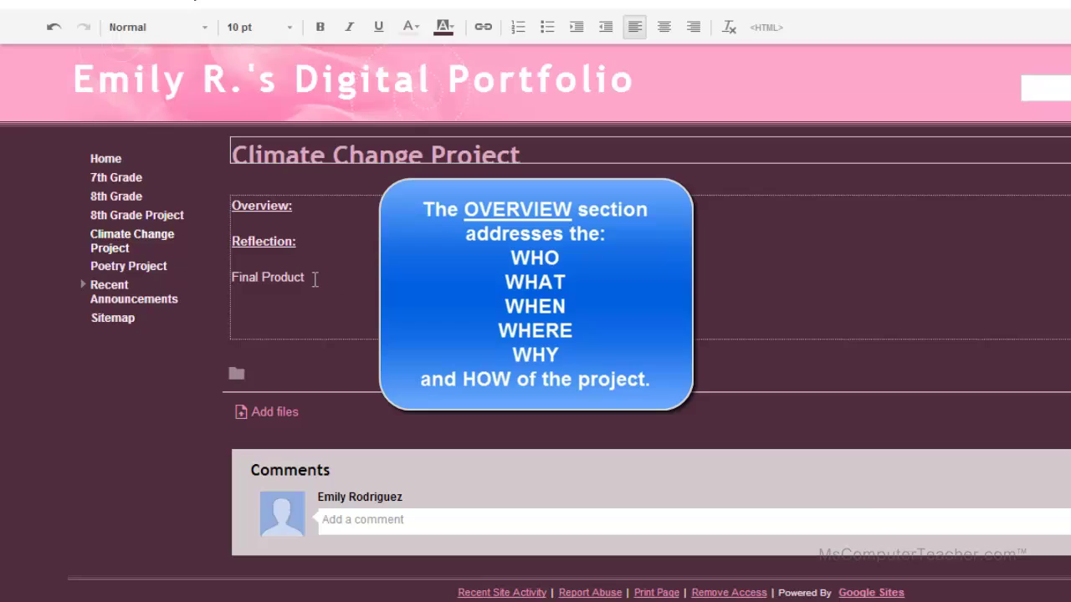
{"action": "left_click_drag", "start_coordinate": [308, 277], "coordinate": [232, 277]}
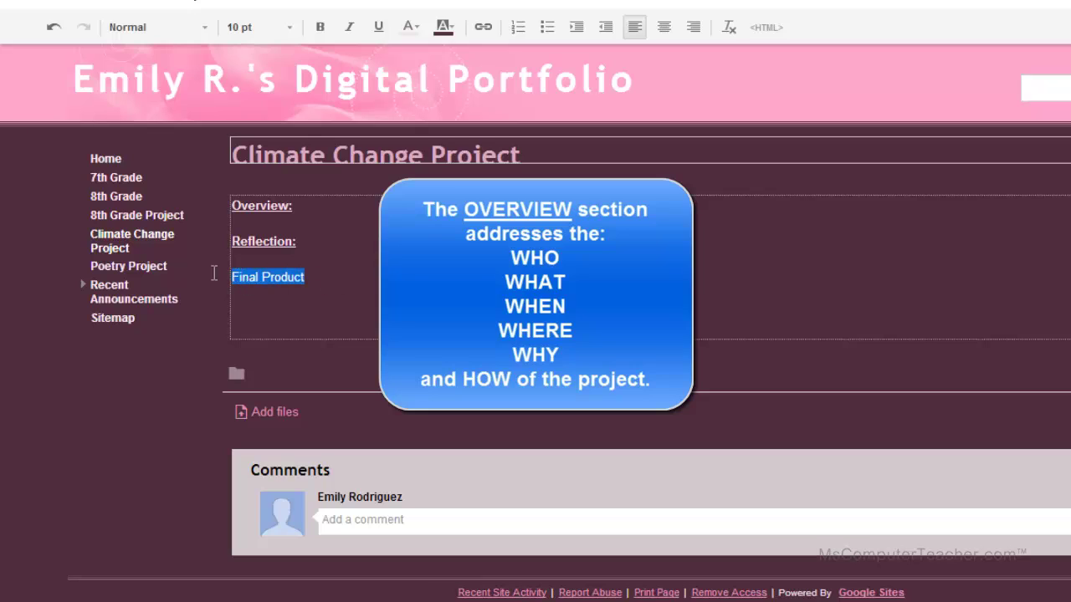
{"action": "left_click", "coordinate": [321, 28]}
{"action": "left_click", "coordinate": [379, 28]}
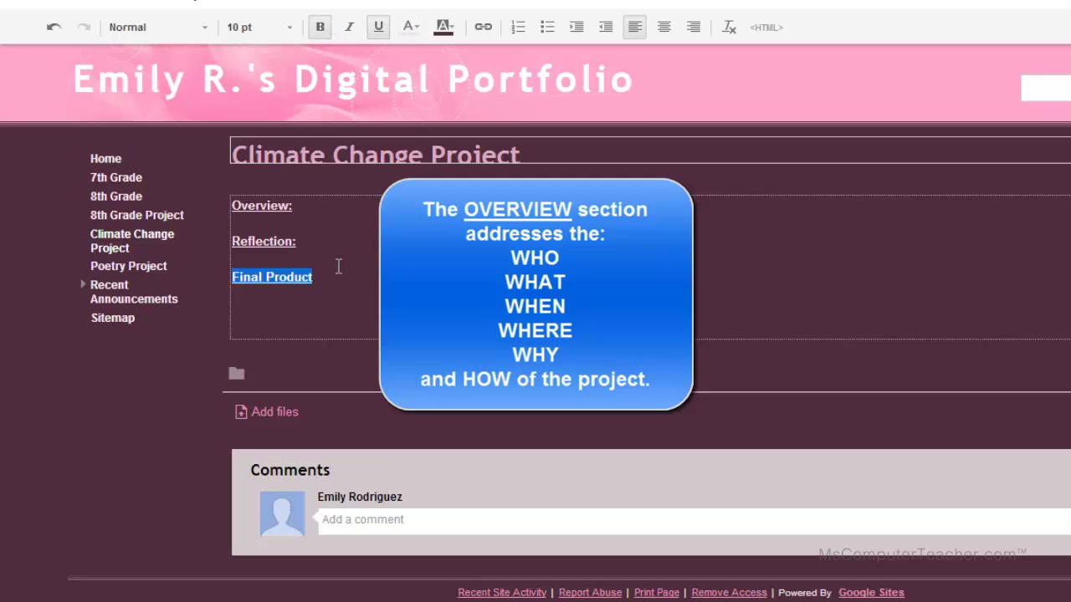
{"action": "left_click", "coordinate": [328, 283]}
{"action": "type", "text": ":"}
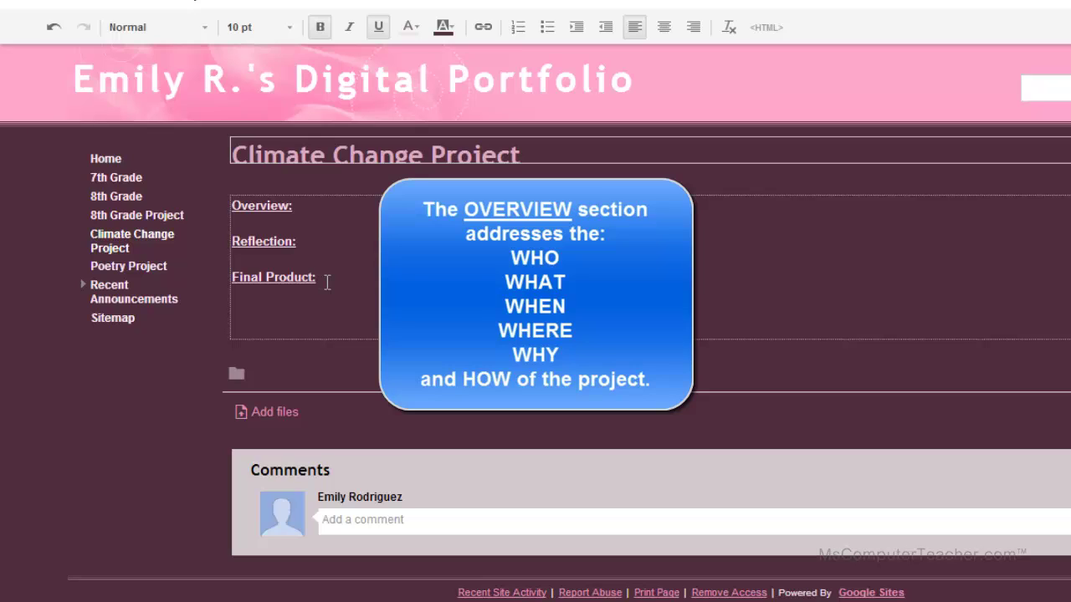
Step: Insert a new line below the Overview heading and turn off bold and underline for its text
{"action": "left_click", "coordinate": [311, 206]}
{"action": "key", "text": "Return"}
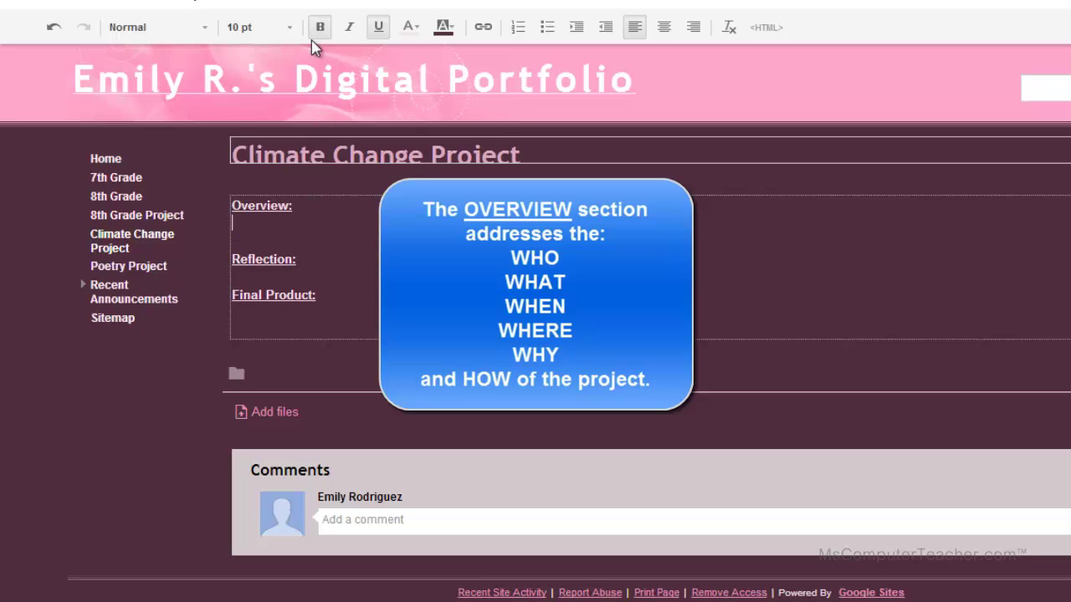
{"action": "left_click", "coordinate": [320, 27]}
{"action": "left_click", "coordinate": [378, 27]}
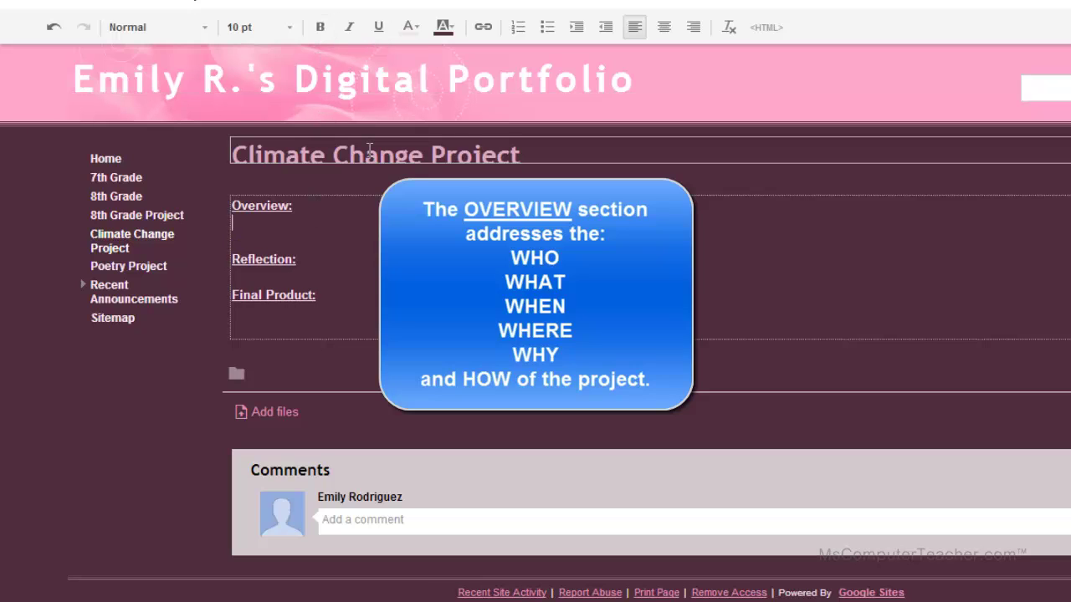